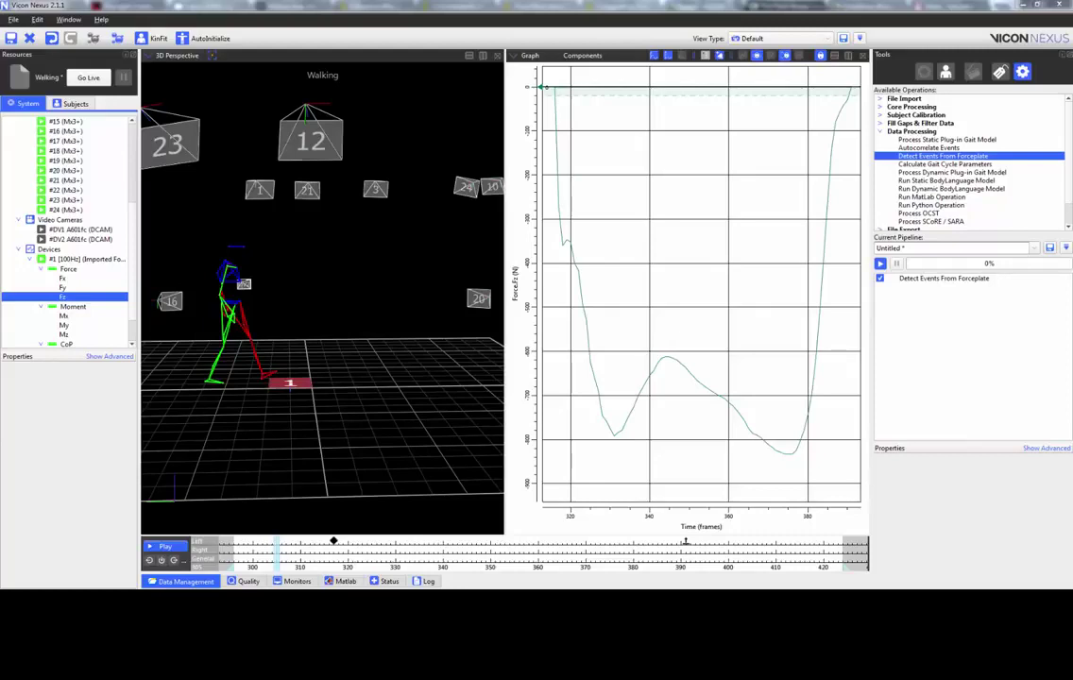
Step: Open the Detect Events From Forceplate operation's properties and clear all events from the trial's timeline
left_click(938, 278)
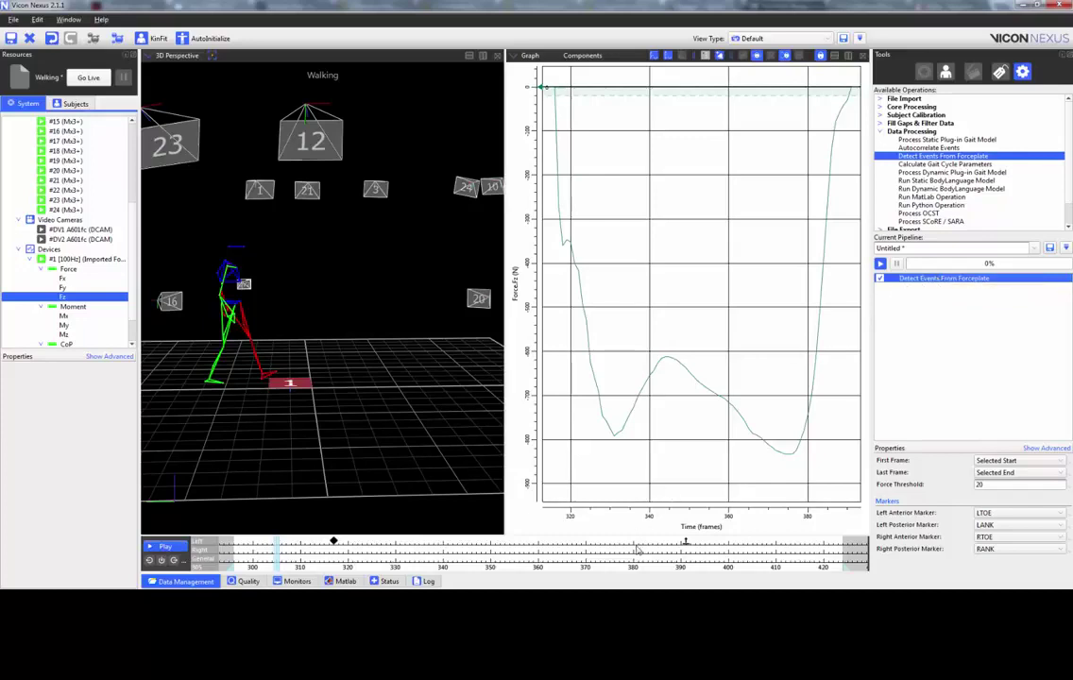
right_click(642, 558)
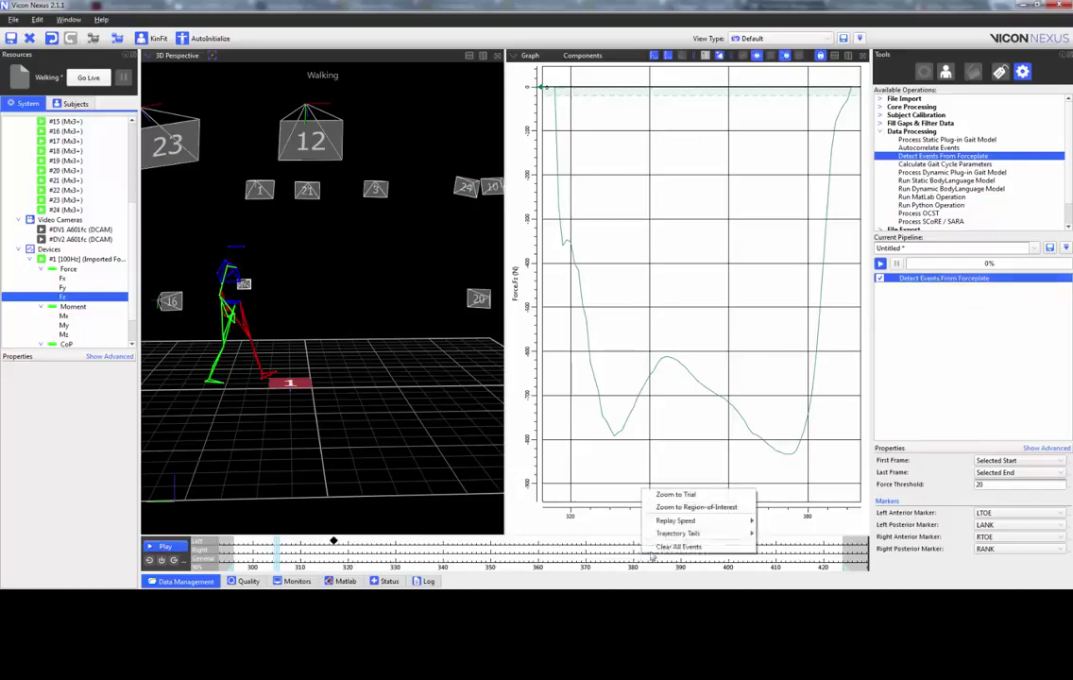
left_click(679, 547)
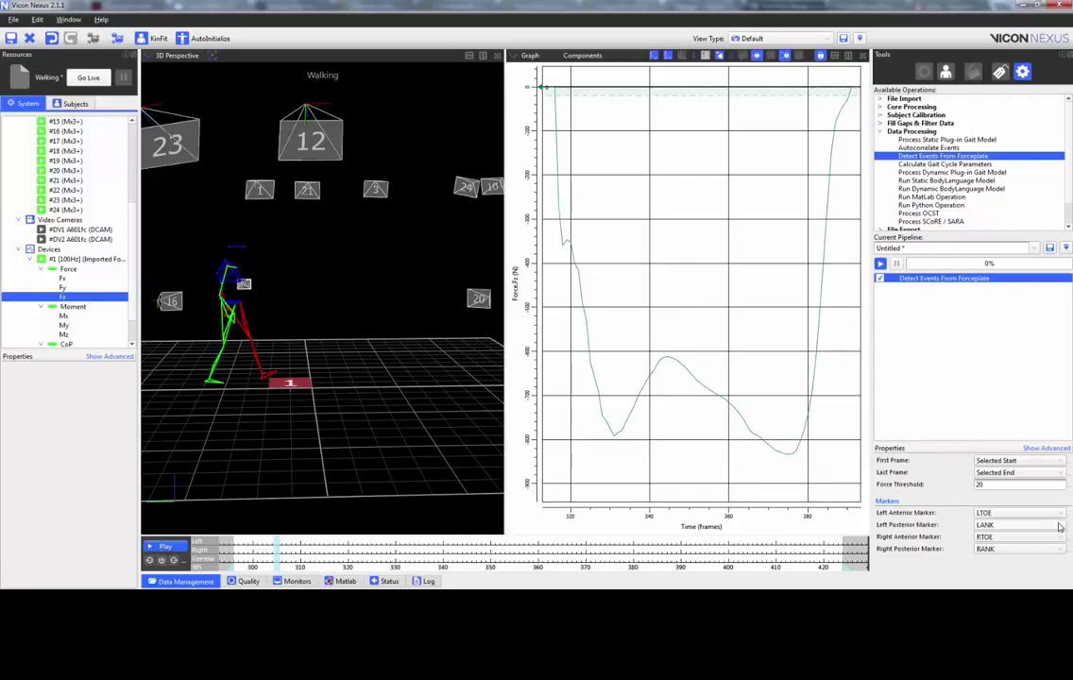
Step: Set the Left Posterior Marker to LHEE and run Detect Events From Forceplate
left_click(1060, 526)
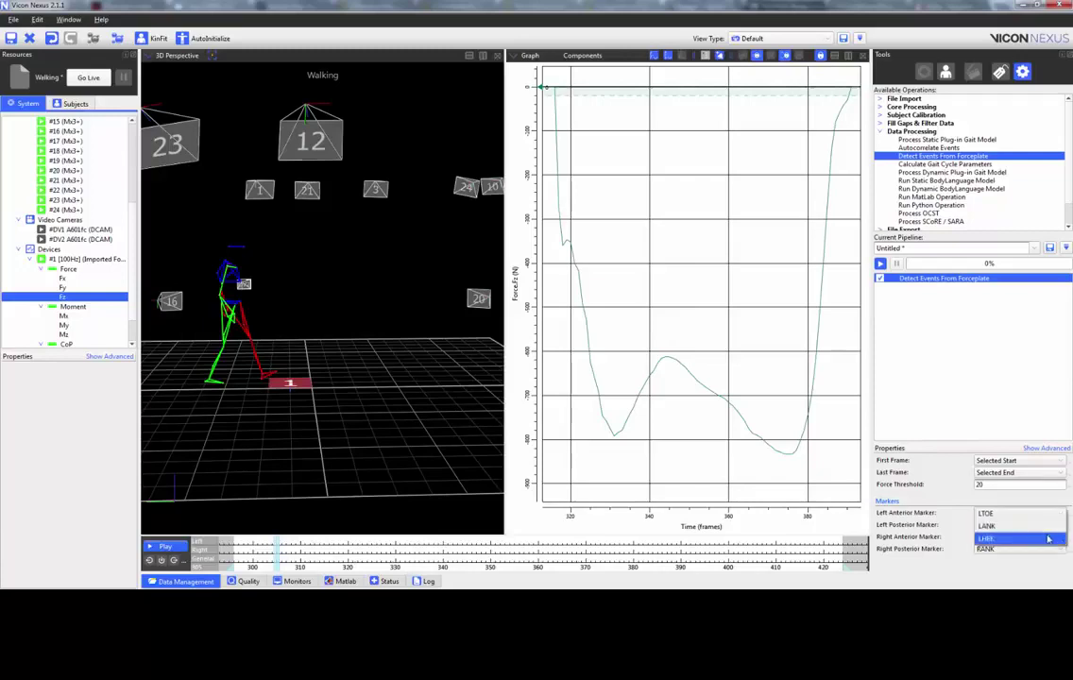
left_click(1048, 538)
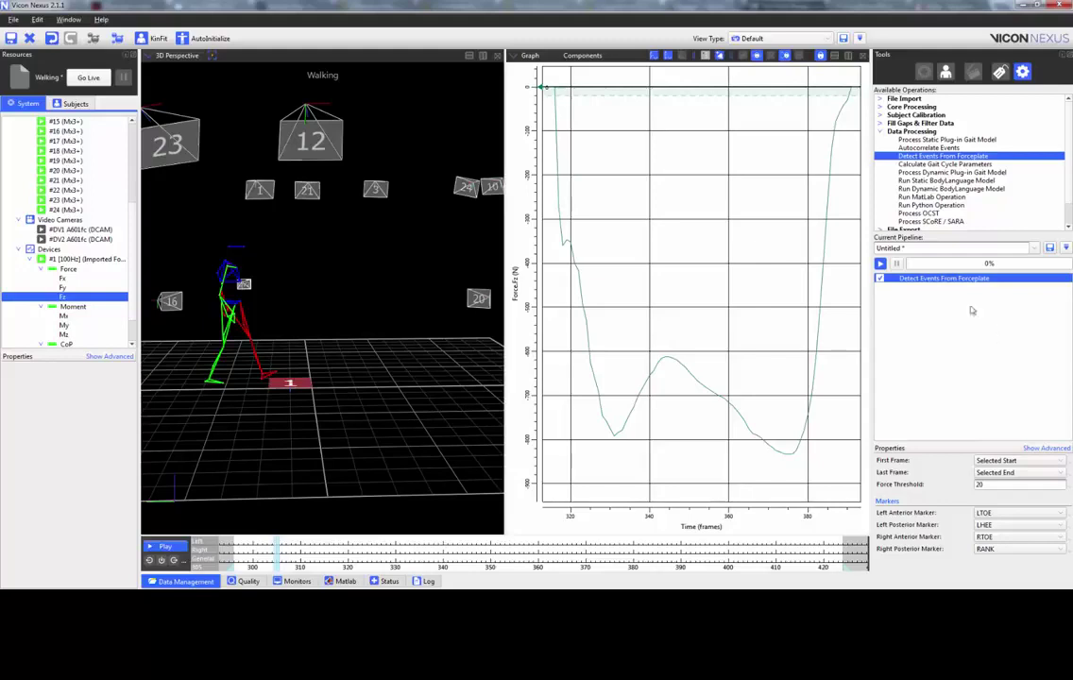
left_click(880, 263)
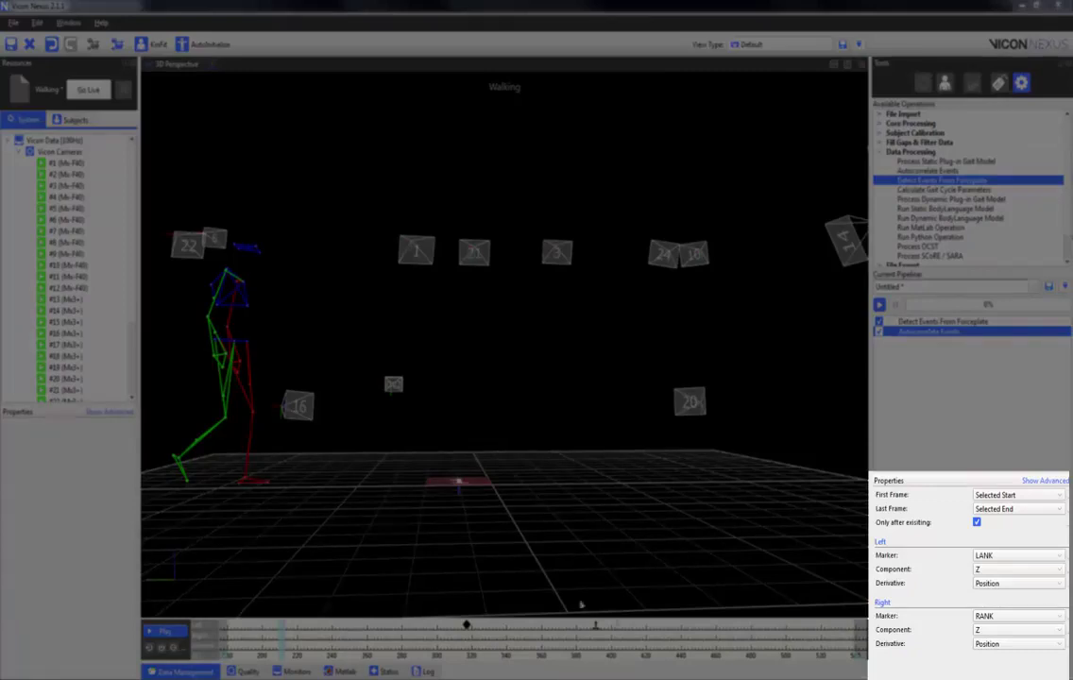
Step: Choose LANK, component Z and derivative Position for the left side of Autocorrelate Events, and run only that operation
left_click(1058, 556)
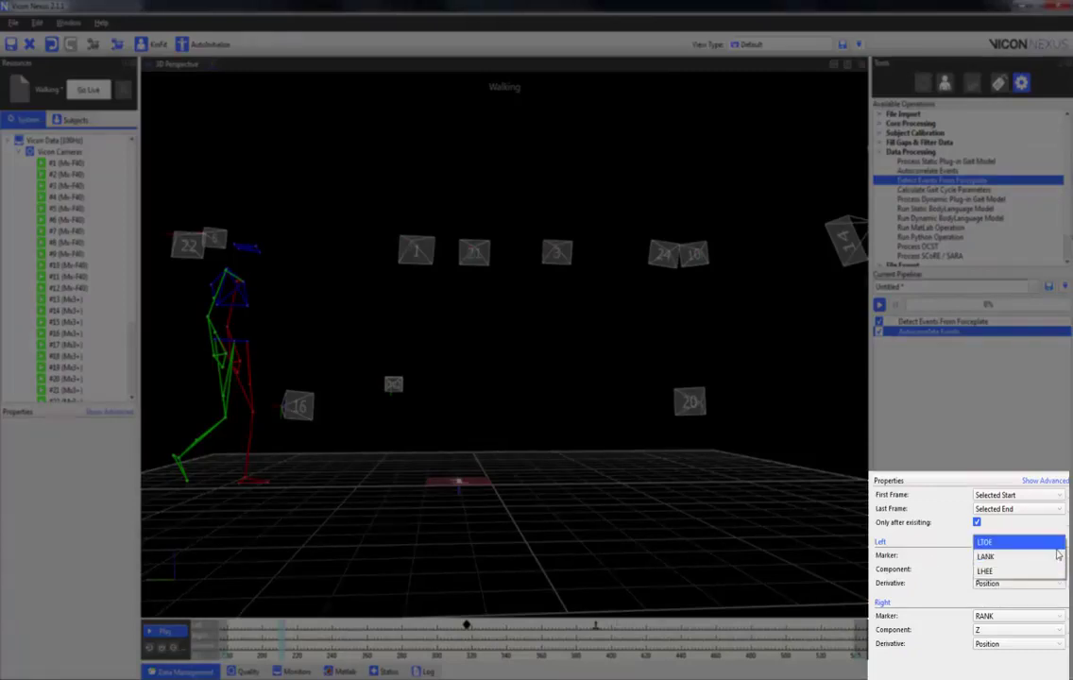
left_click(1056, 557)
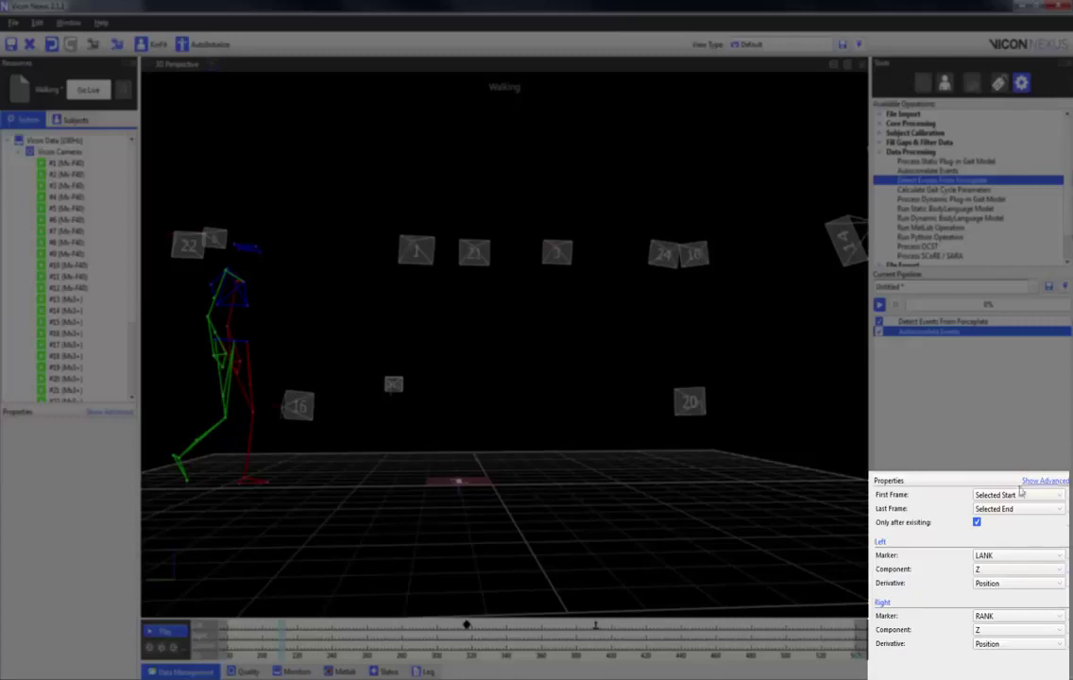
left_click(1050, 572)
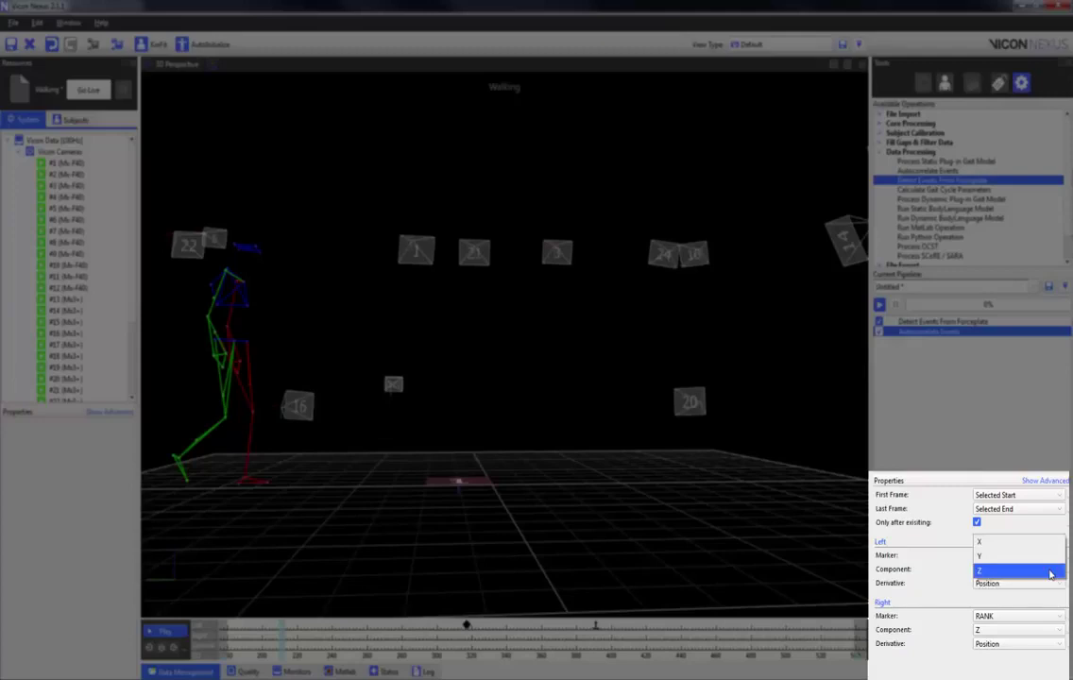
left_click(1050, 571)
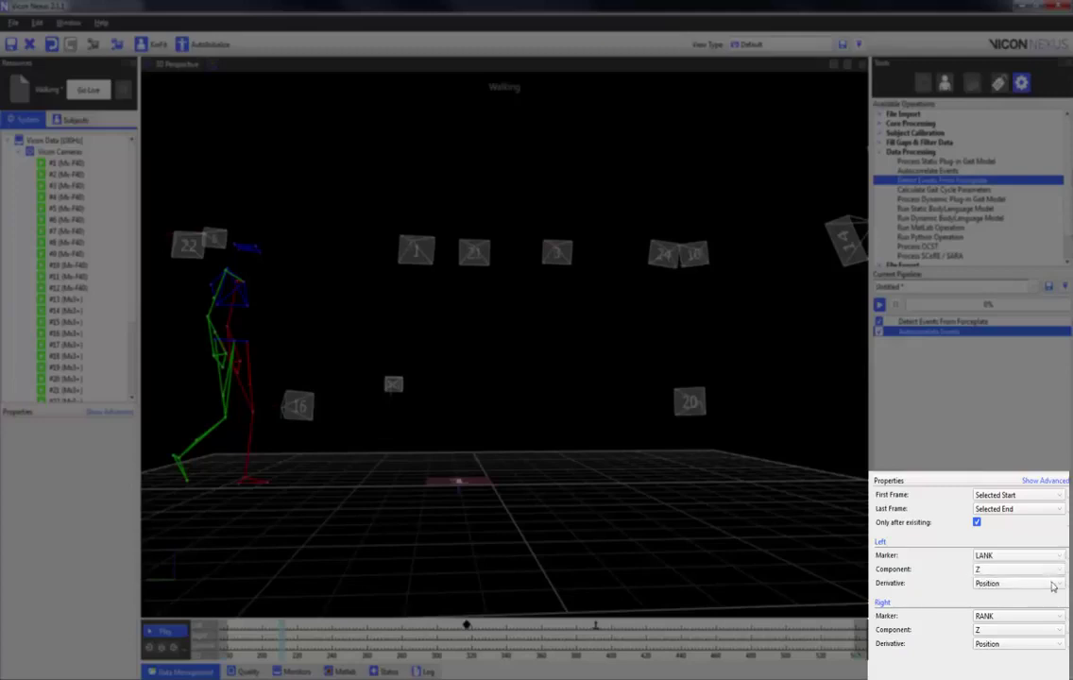
left_click(1054, 586)
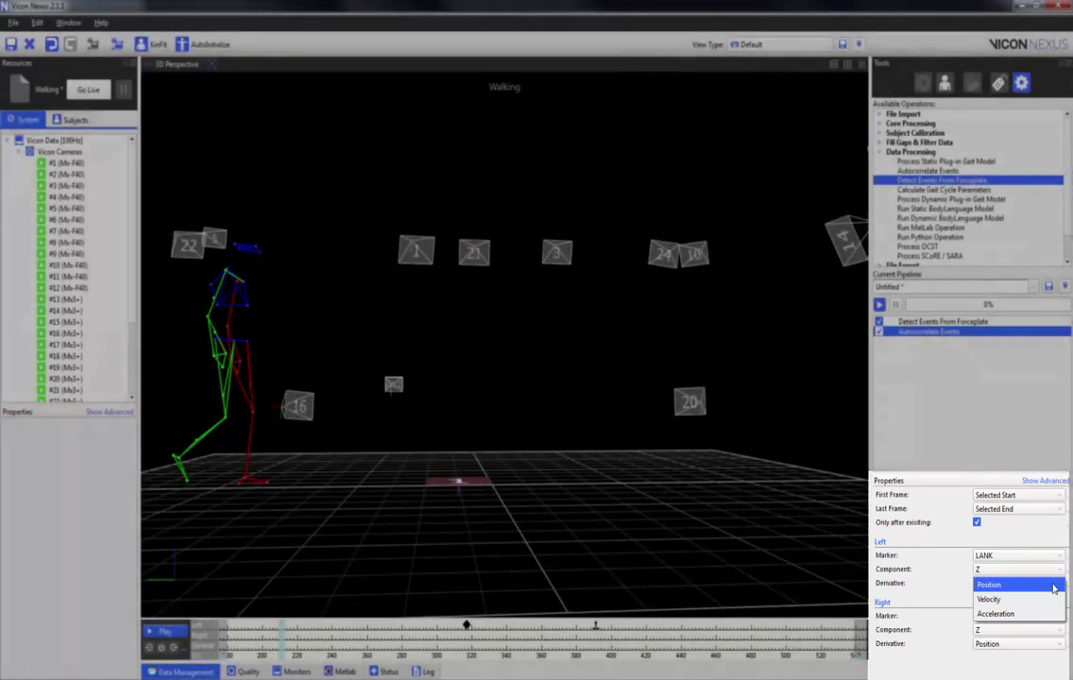
left_click(1054, 586)
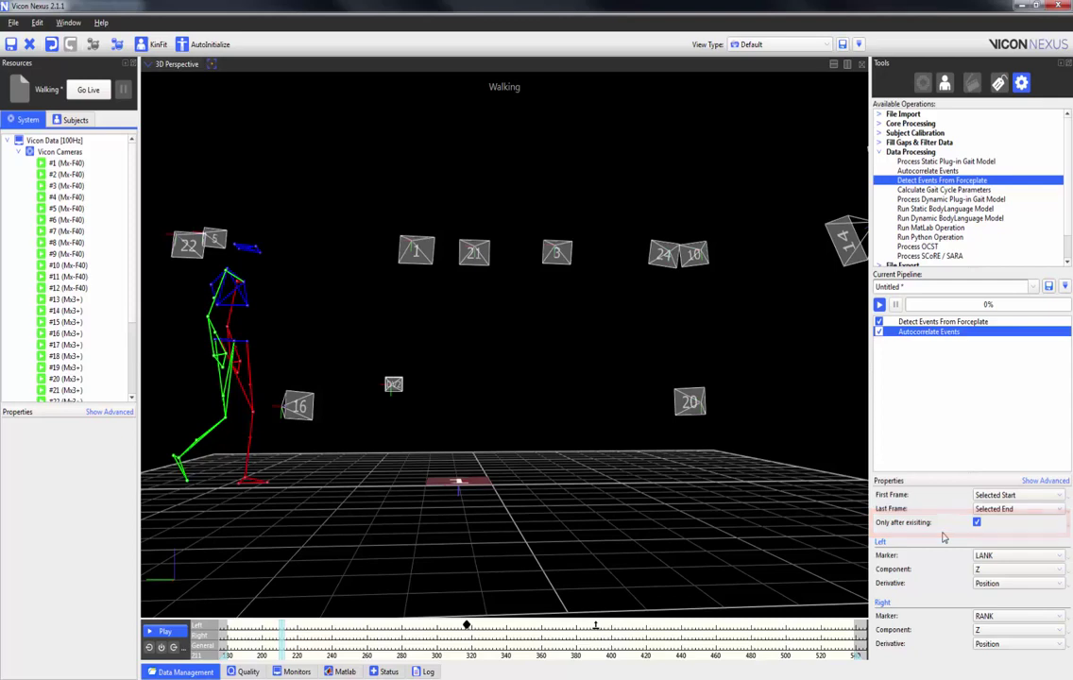
right_click(953, 332)
left_click(961, 339)
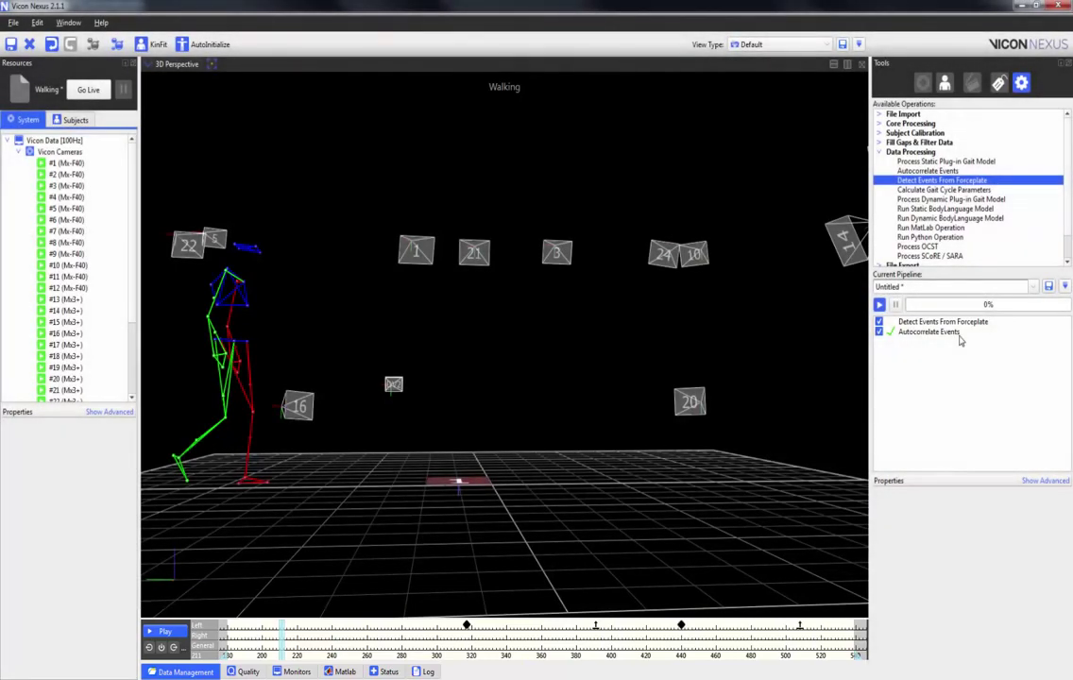
Step: Turn off "Only after exisiting" for Autocorrelate Events and run that operation again
left_click(959, 334)
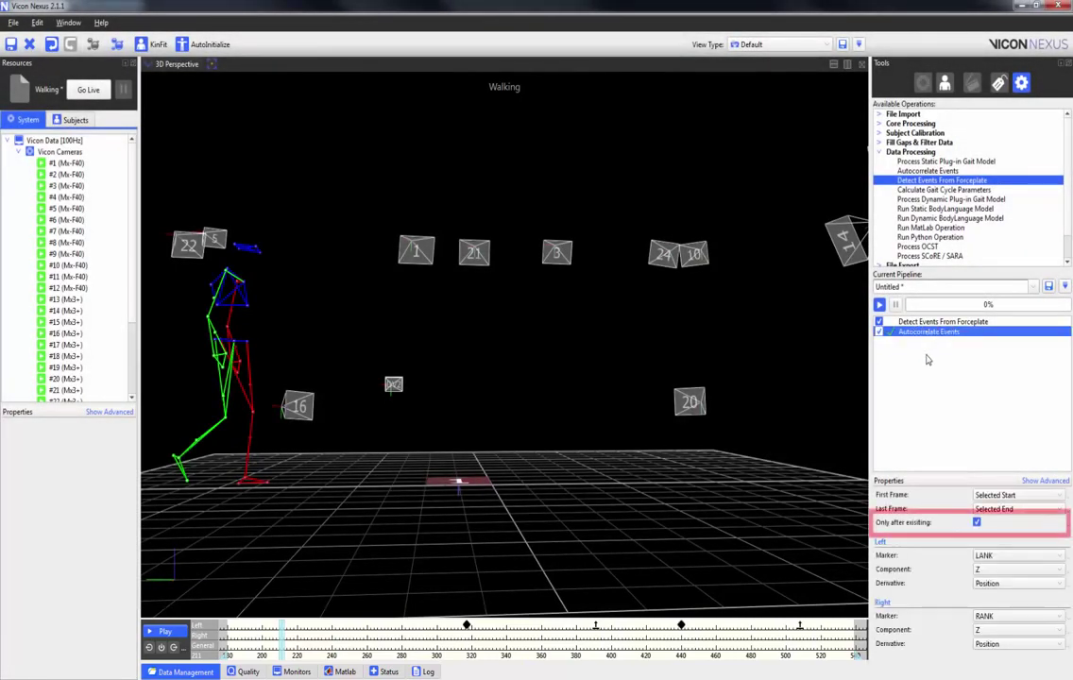
left_click(977, 523)
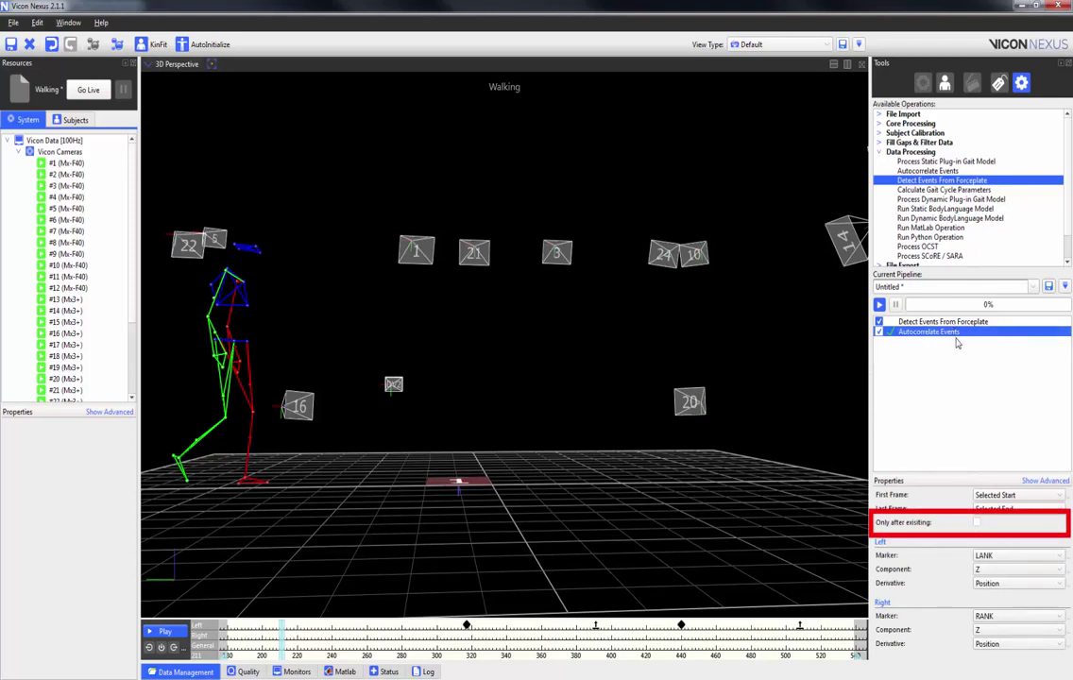
right_click(957, 344)
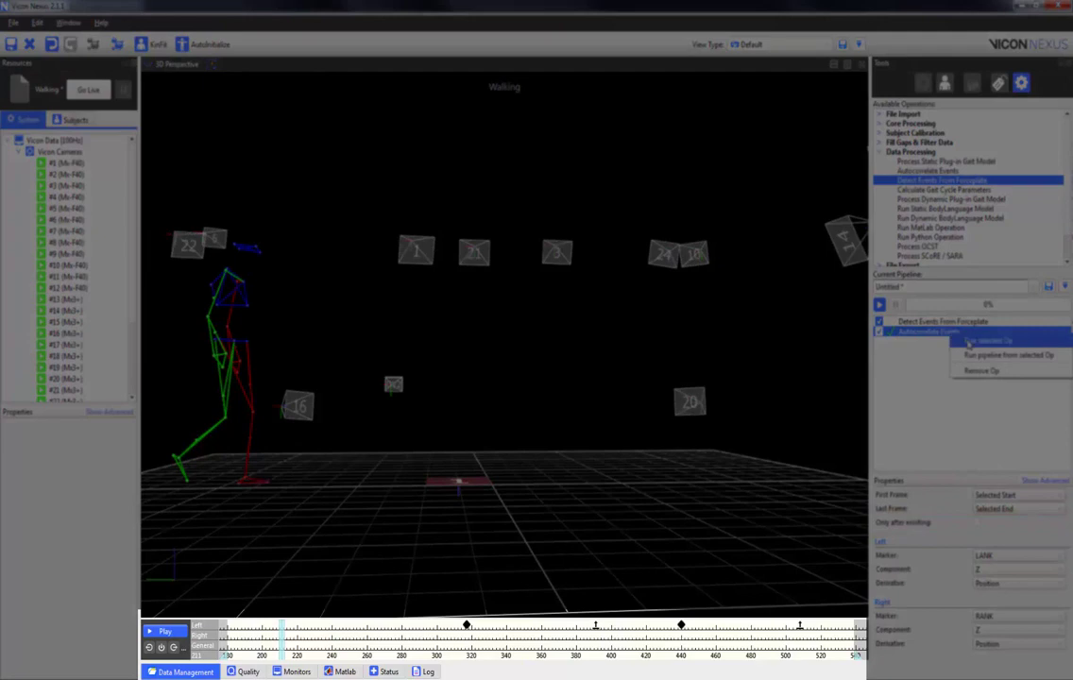
left_click(969, 344)
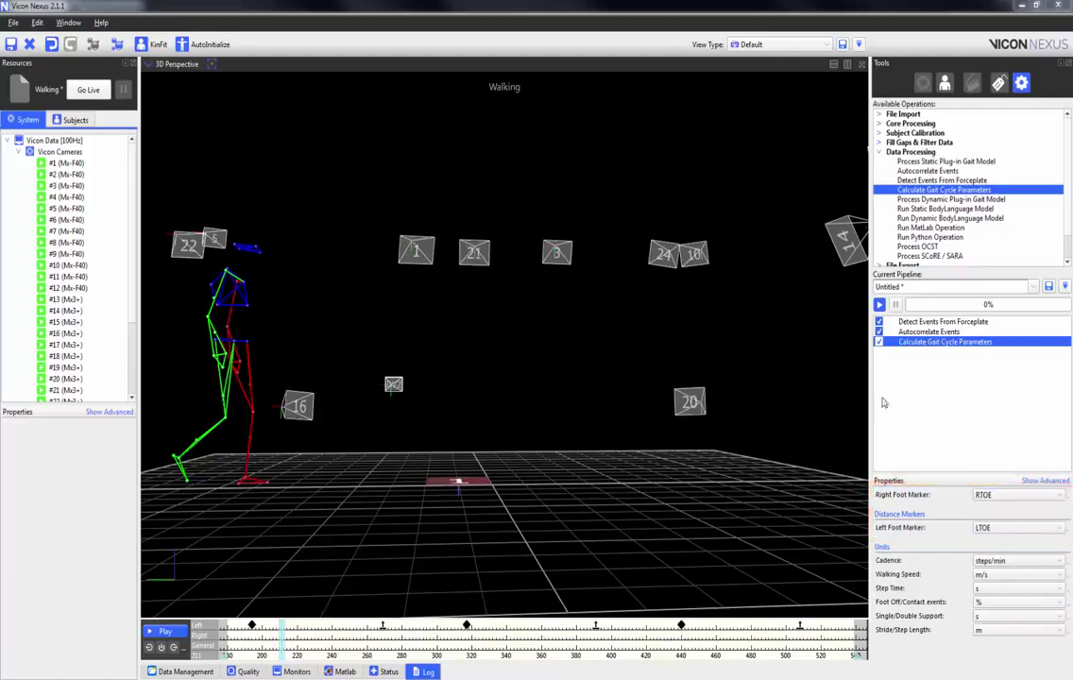
Step: Run only the Calculate Gait Cycle Parameters operation and examine its output in the log
right_click(957, 344)
left_click(962, 350)
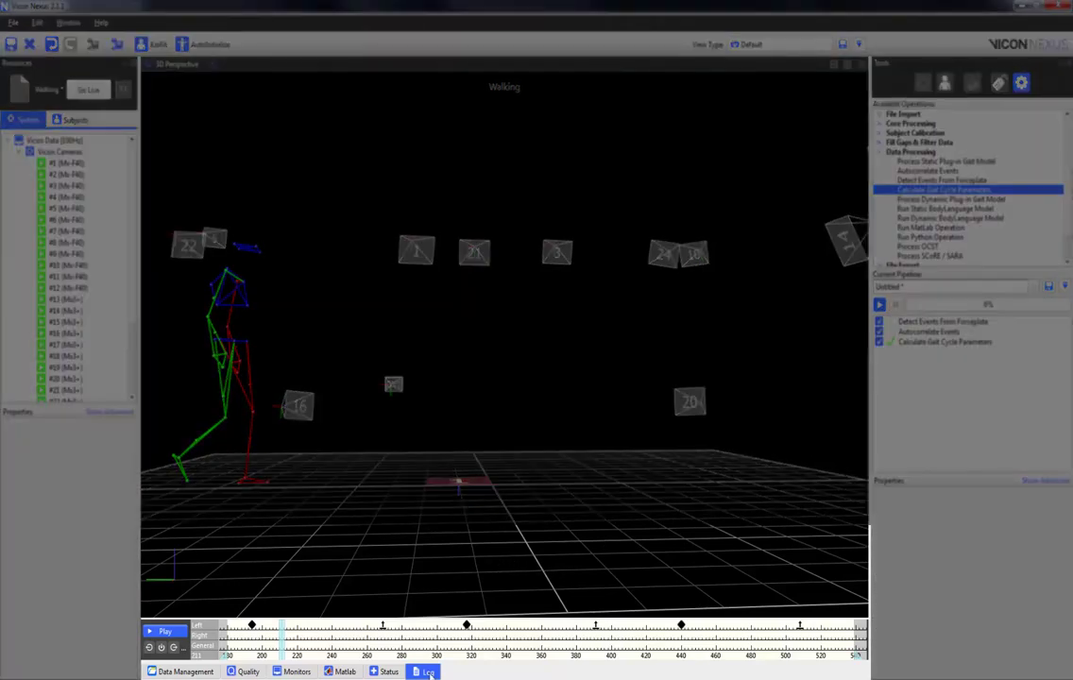
left_click(428, 671)
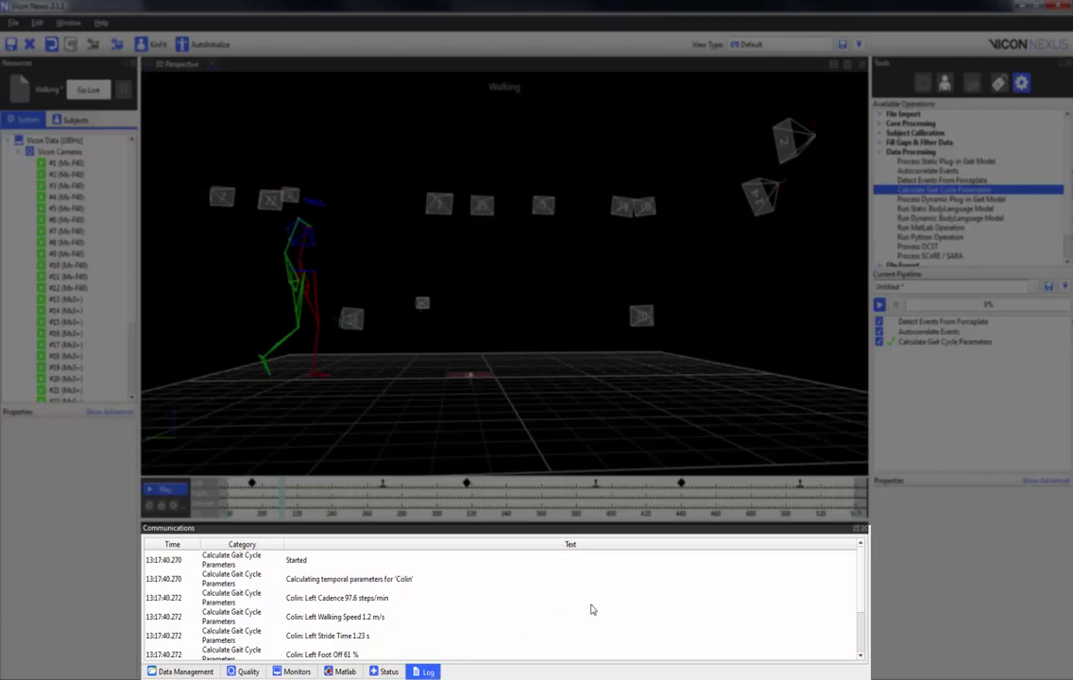
scroll(863, 572, "down", 2)
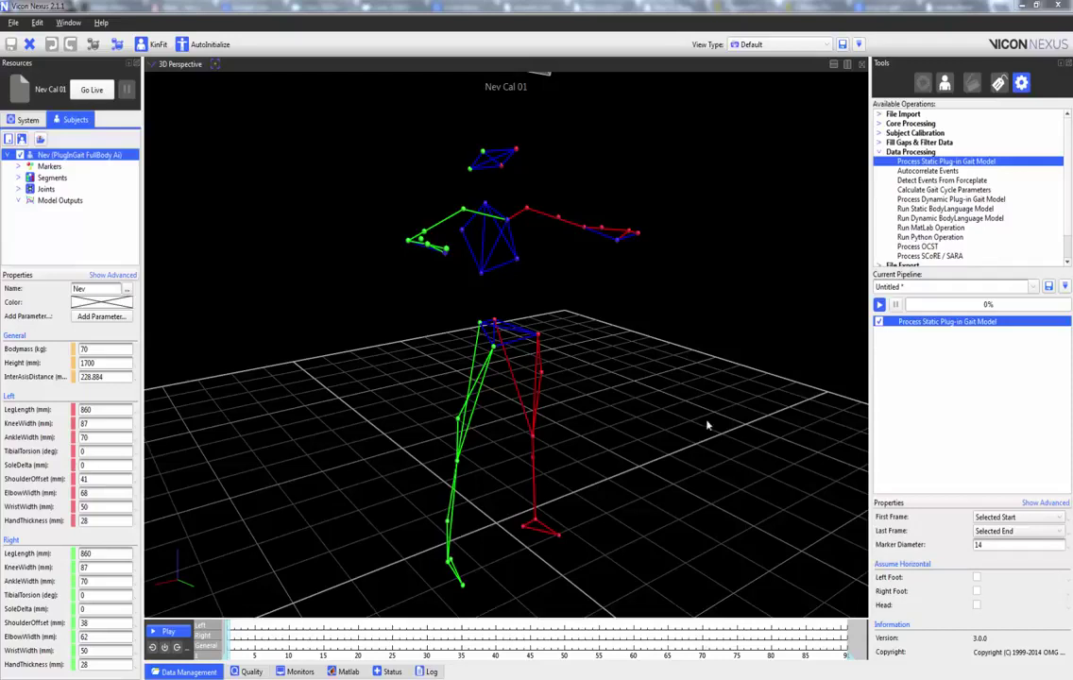
Step: Run Process Static Plug-in Gait Model on the static calibration trial and inspect the model in 3D
left_click(880, 305)
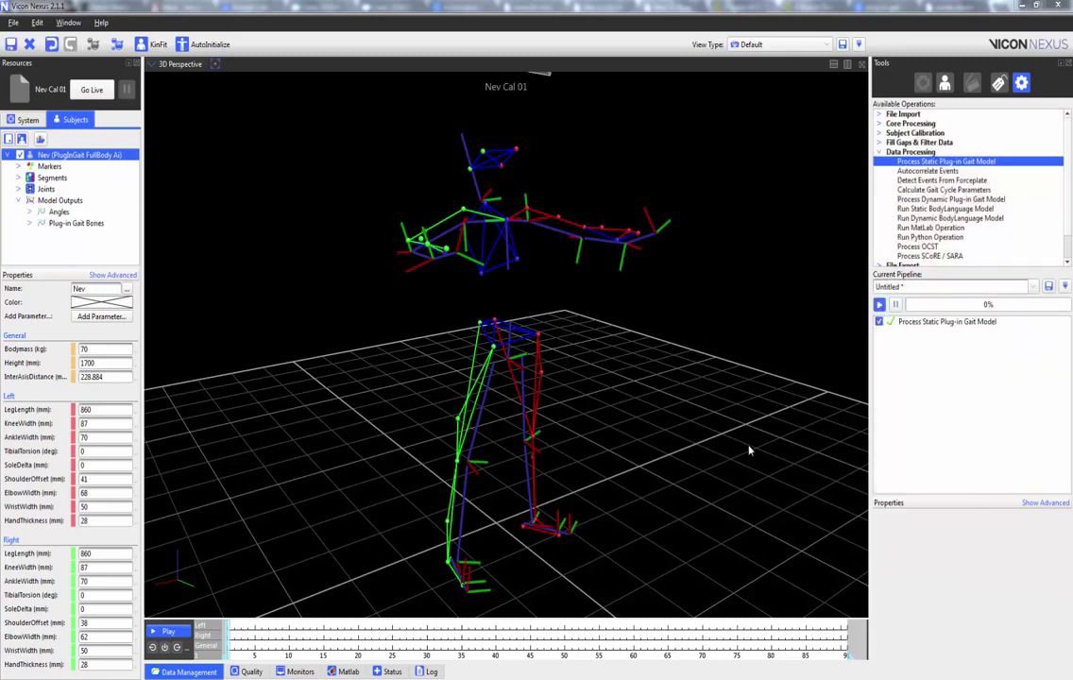
left_click_drag(752, 446, 710, 428)
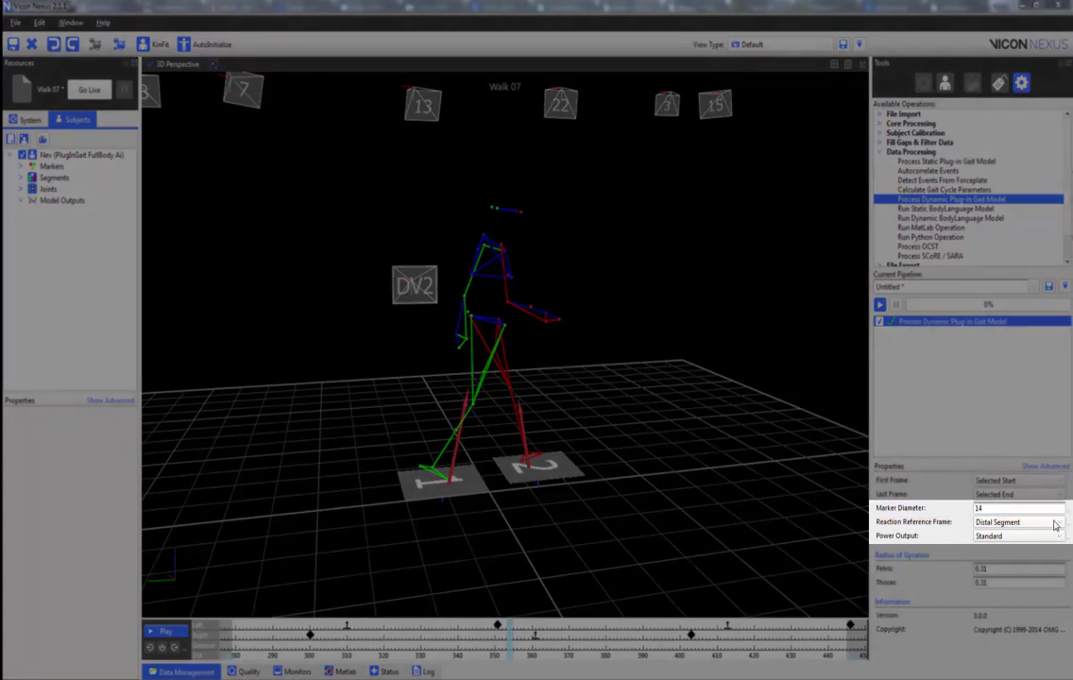
Step: Choose Distal Segment as the Reaction Reference Frame and run Process Dynamic Plug-in Gait Model on the Walk 07 trial
left_click(1055, 523)
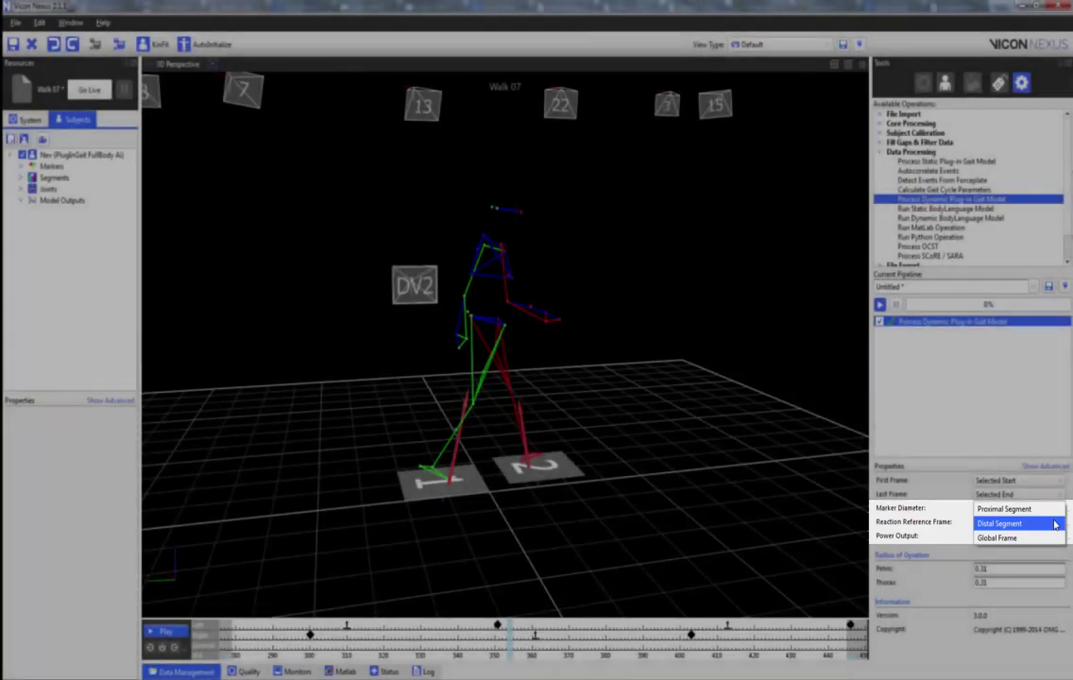
left_click(999, 524)
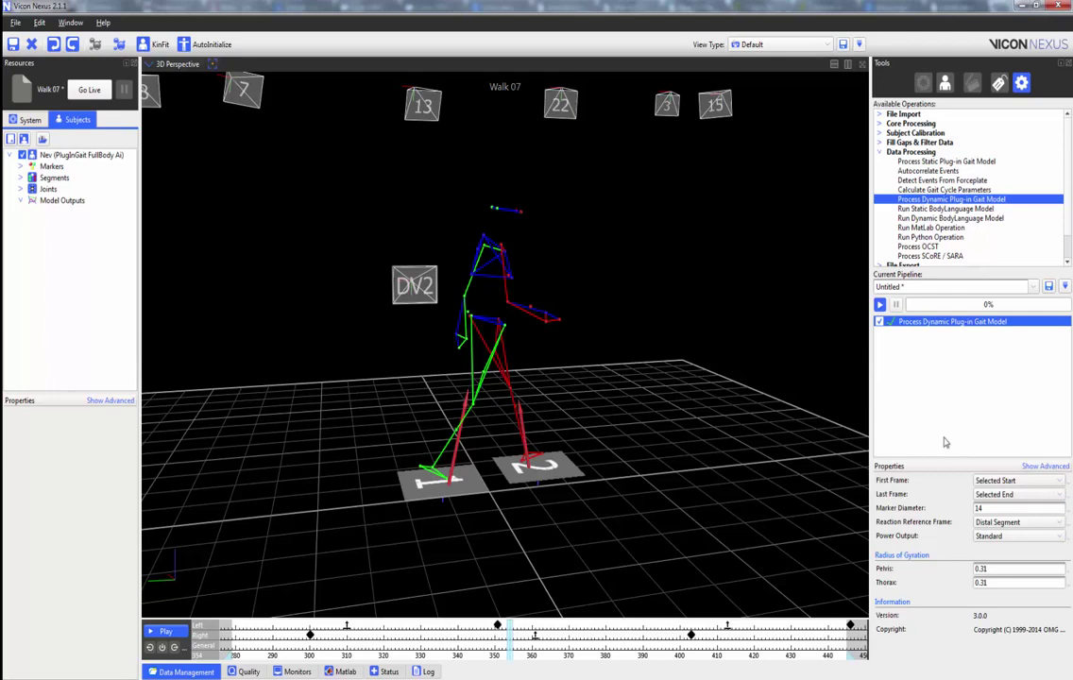
left_click(880, 305)
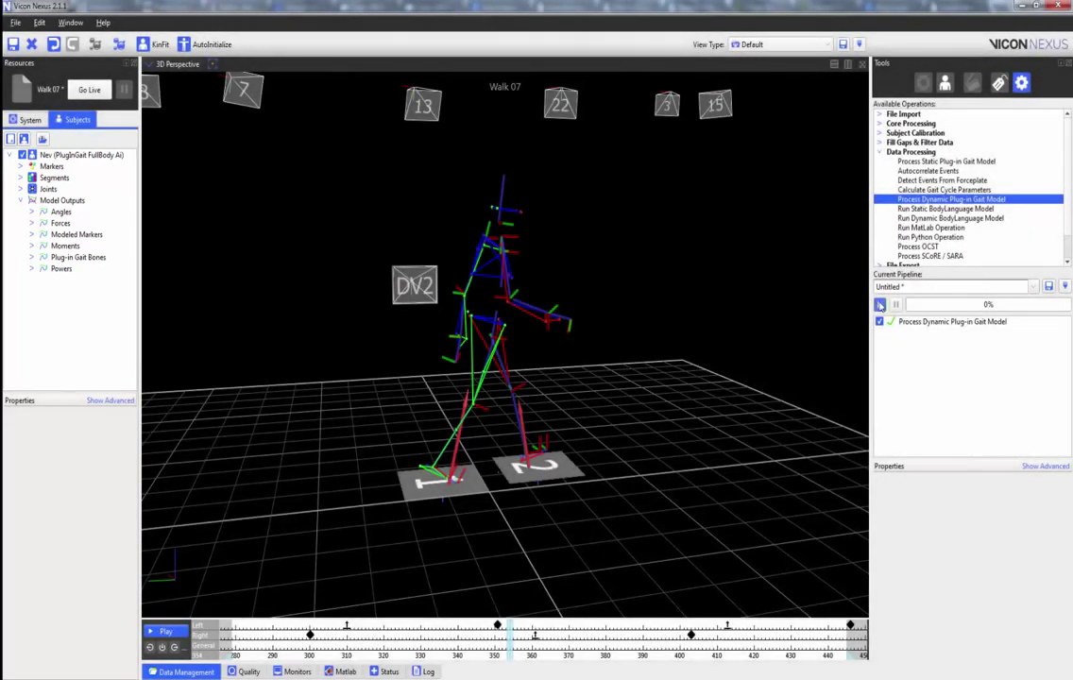
Step: Split the workspace into two side-by-side views and graph the LHipPower model output in the second one
left_click(849, 64)
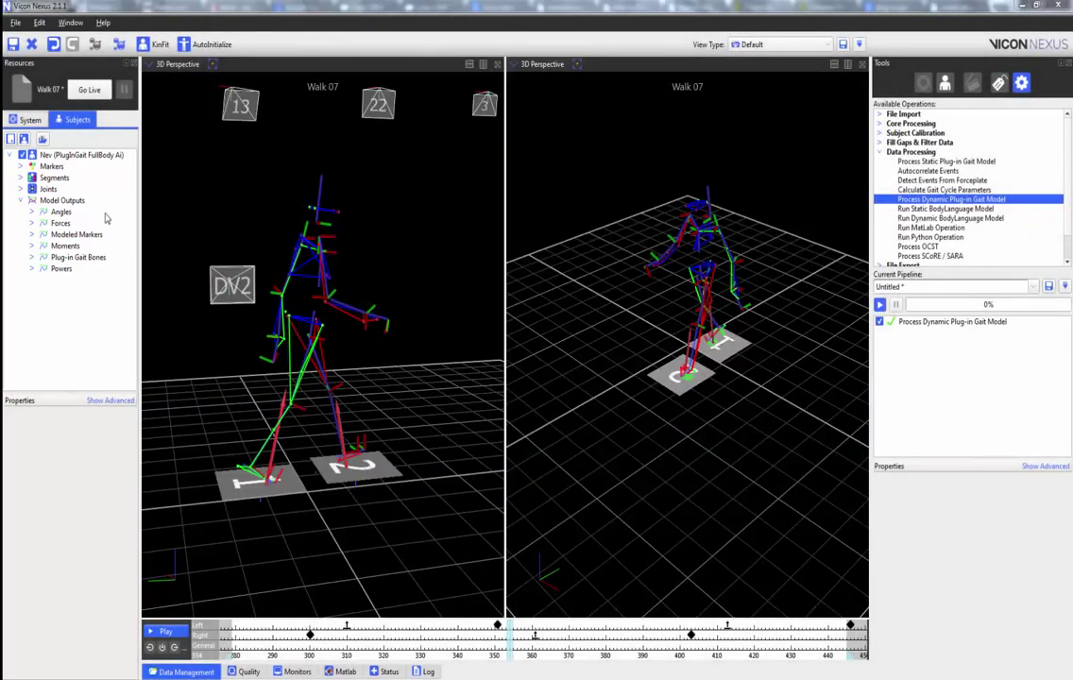
left_click(31, 269)
left_click(78, 303)
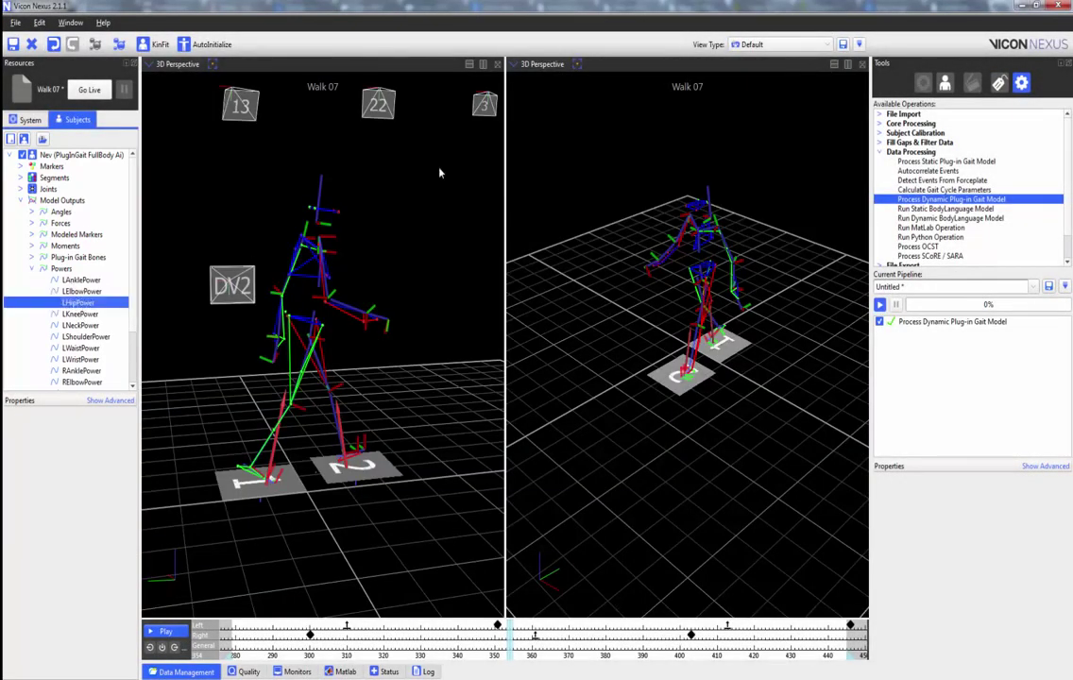
left_click(542, 64)
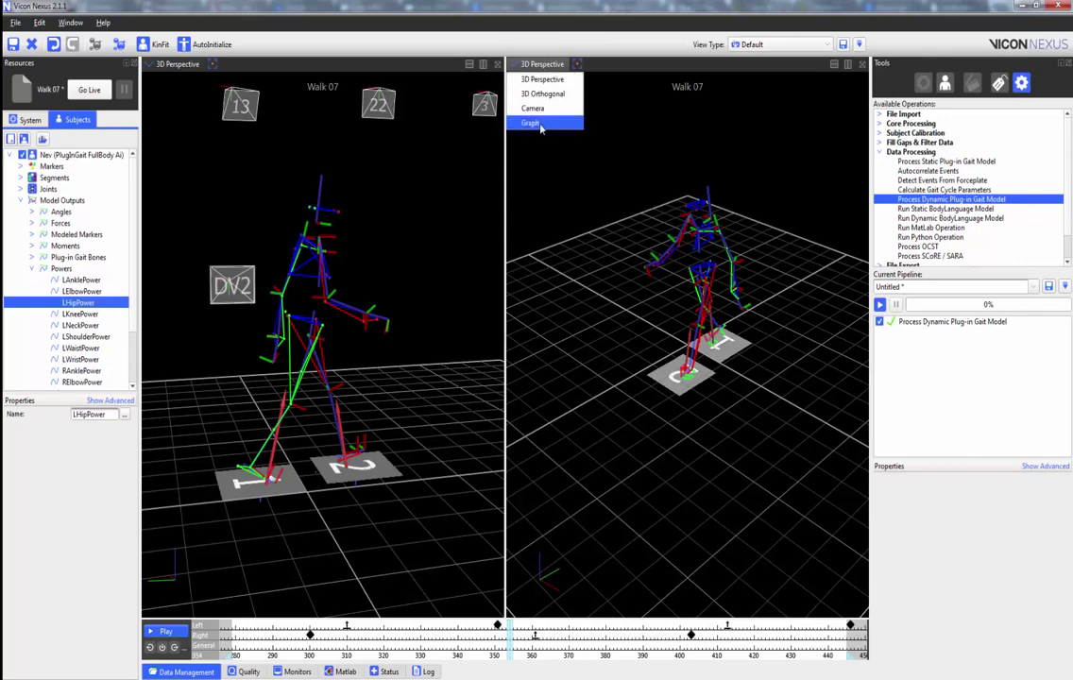
left_click(534, 123)
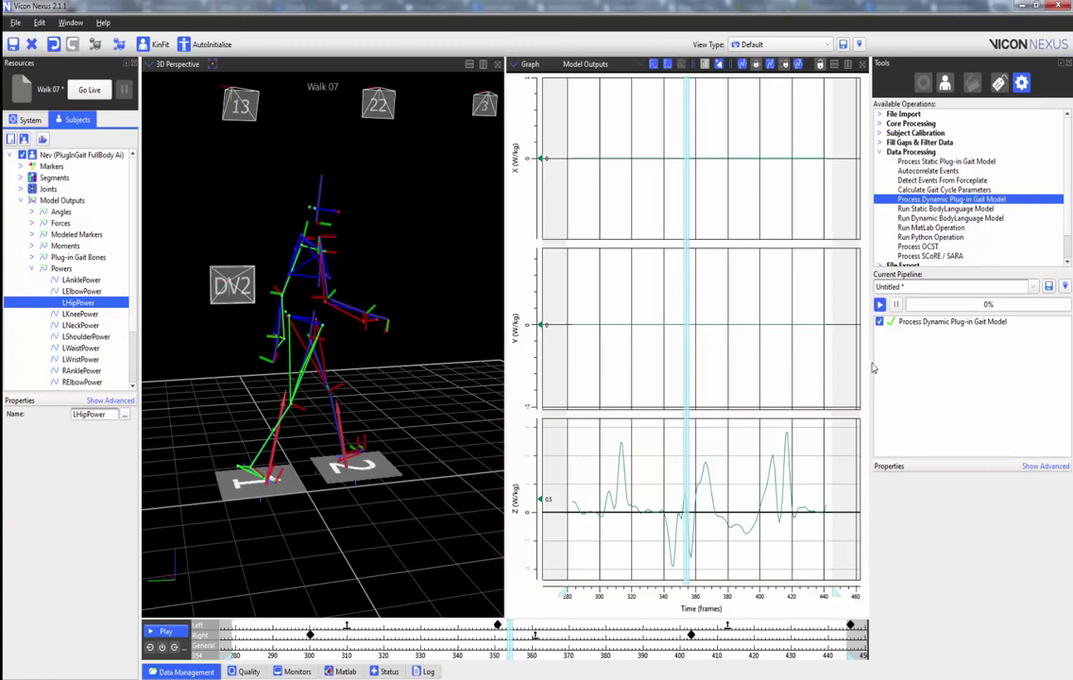
Step: Set the dynamic gait model's Power Output to Individual Contributions from XYZ and run the pipeline again
left_click(980, 322)
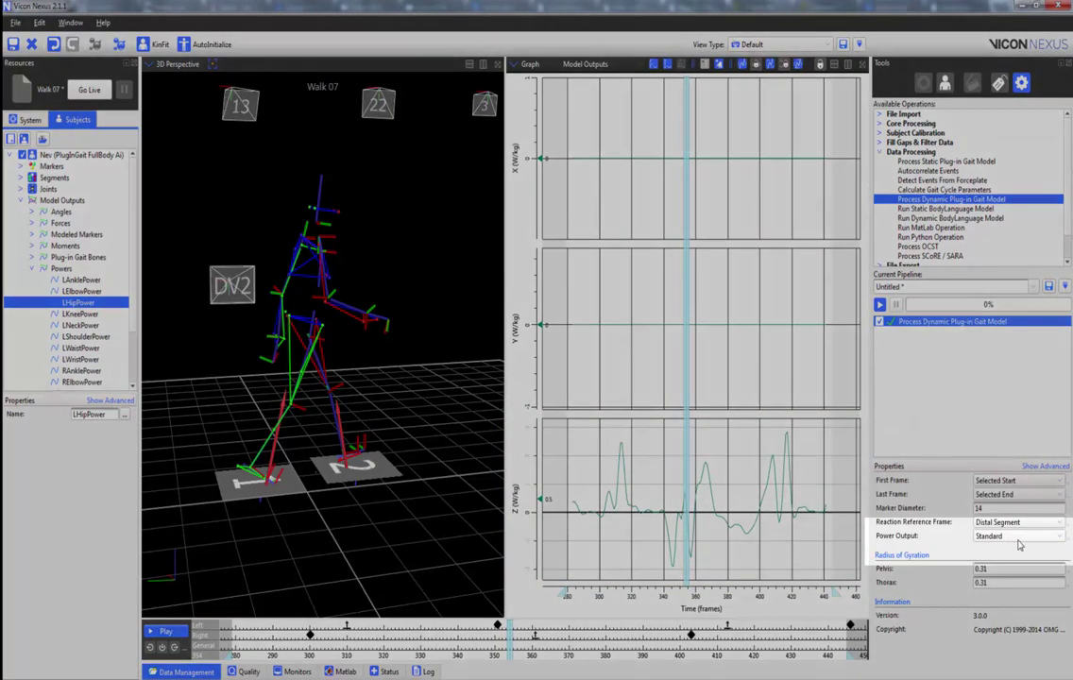
left_click(1020, 536)
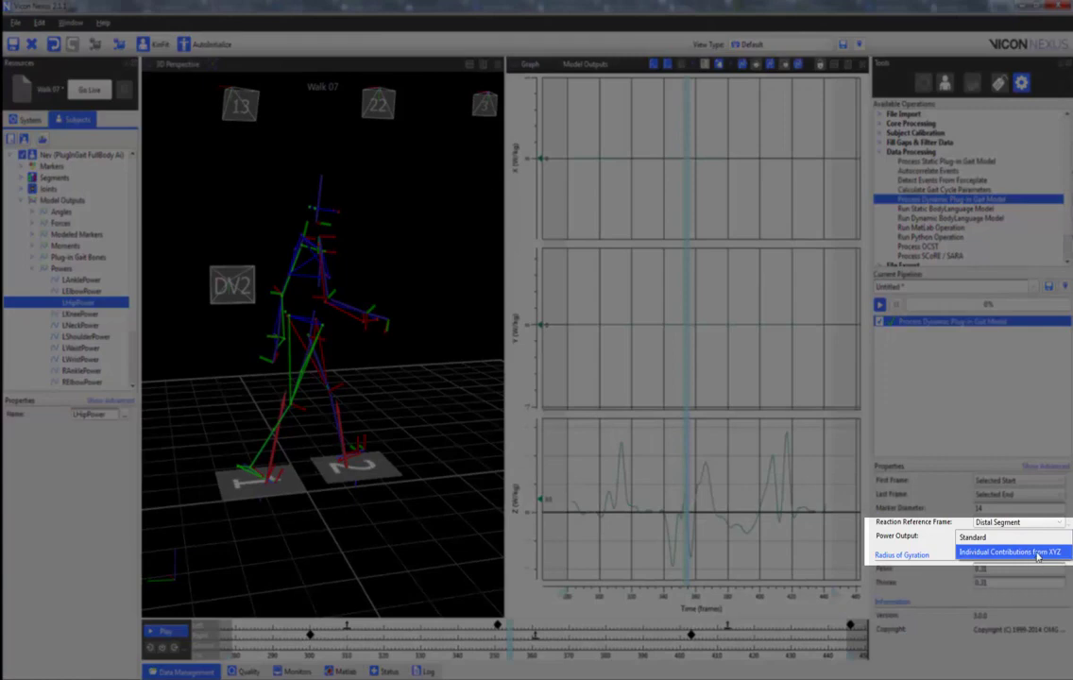
left_click(1037, 554)
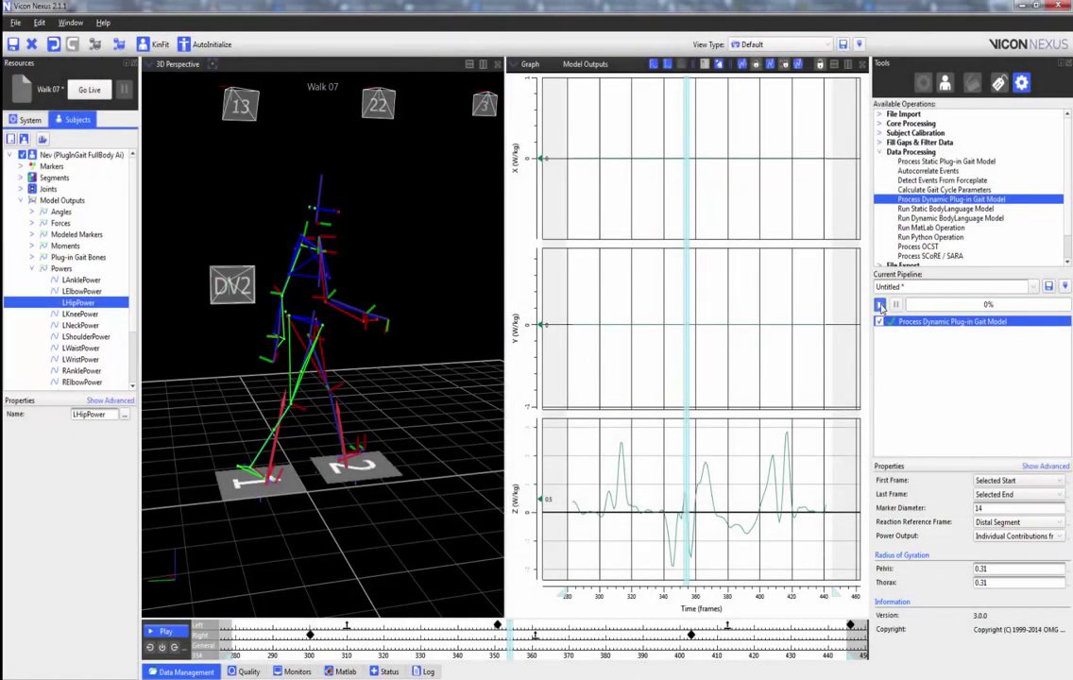
left_click(880, 305)
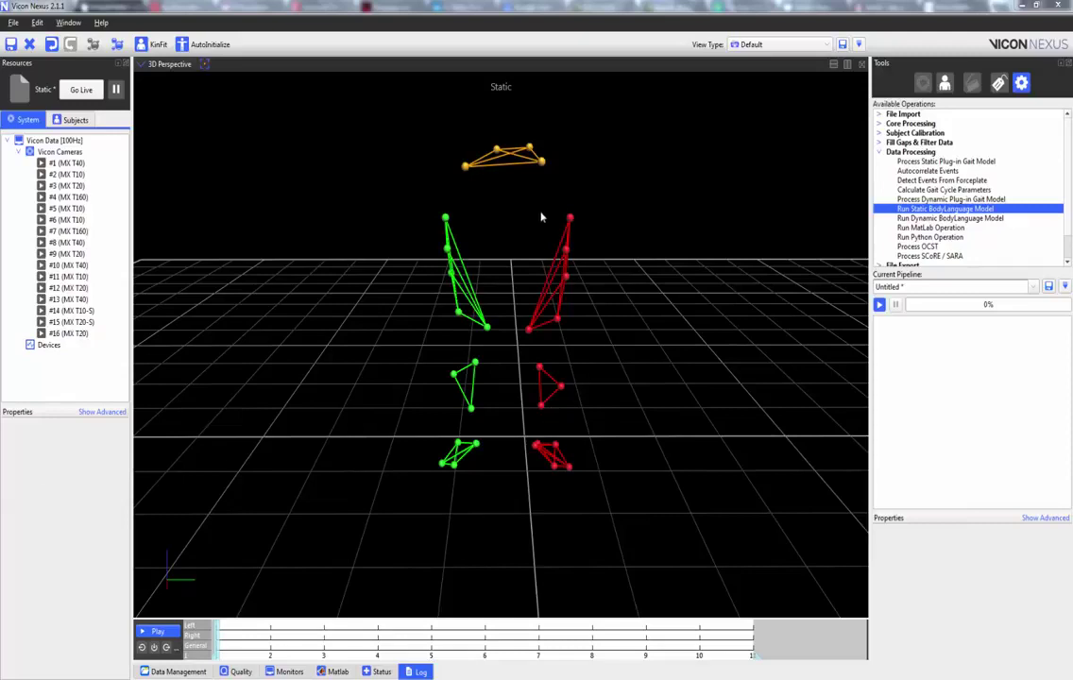
Step: Select the thigh markers LTH1, LTH2 and LTH3 in the Static trial to inspect their labels, and clear the selection
left_click_drag(546, 209, 597, 293)
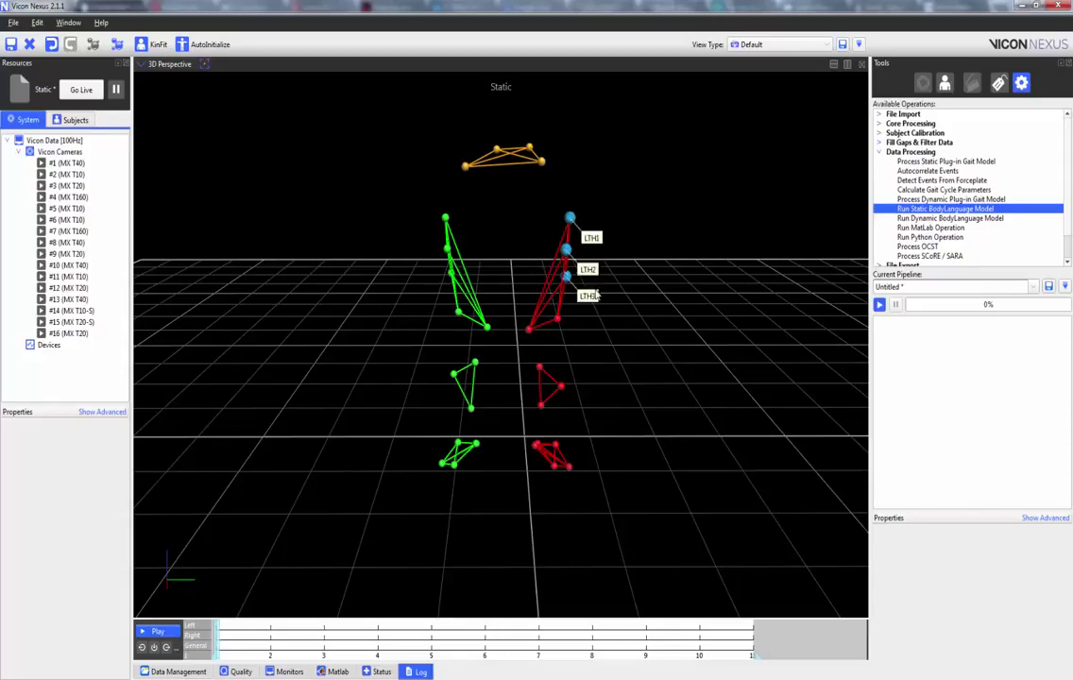
left_click(643, 326)
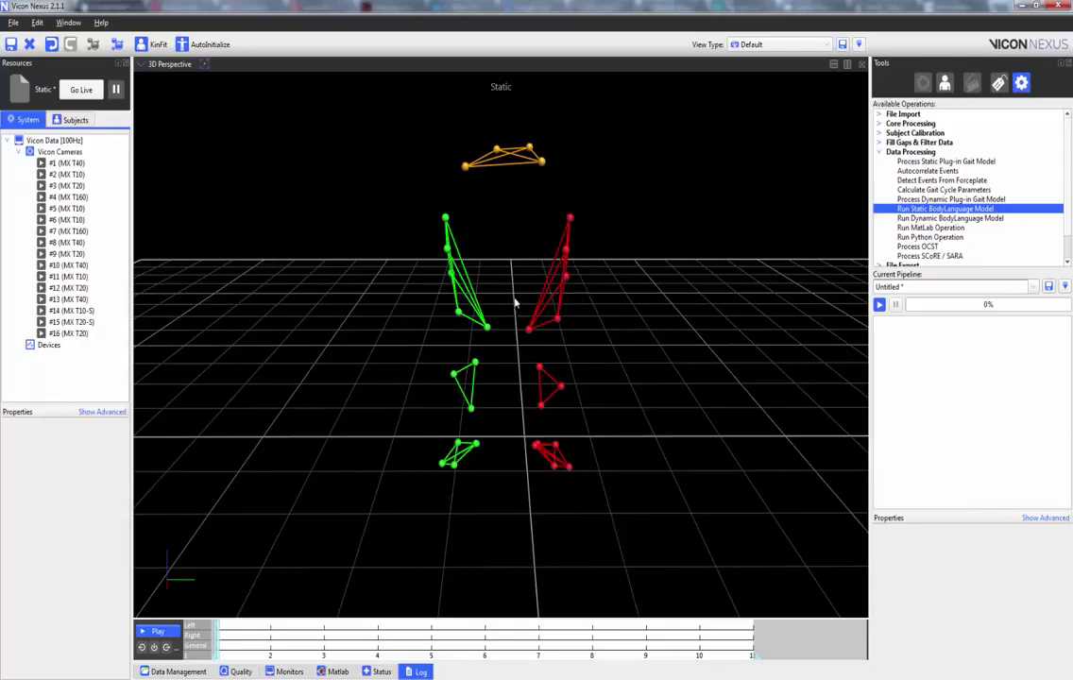
Step: Select the two left knee markers in the Static trial for inspection and clear the selection
left_click_drag(524, 307, 591, 353)
left_click(636, 367)
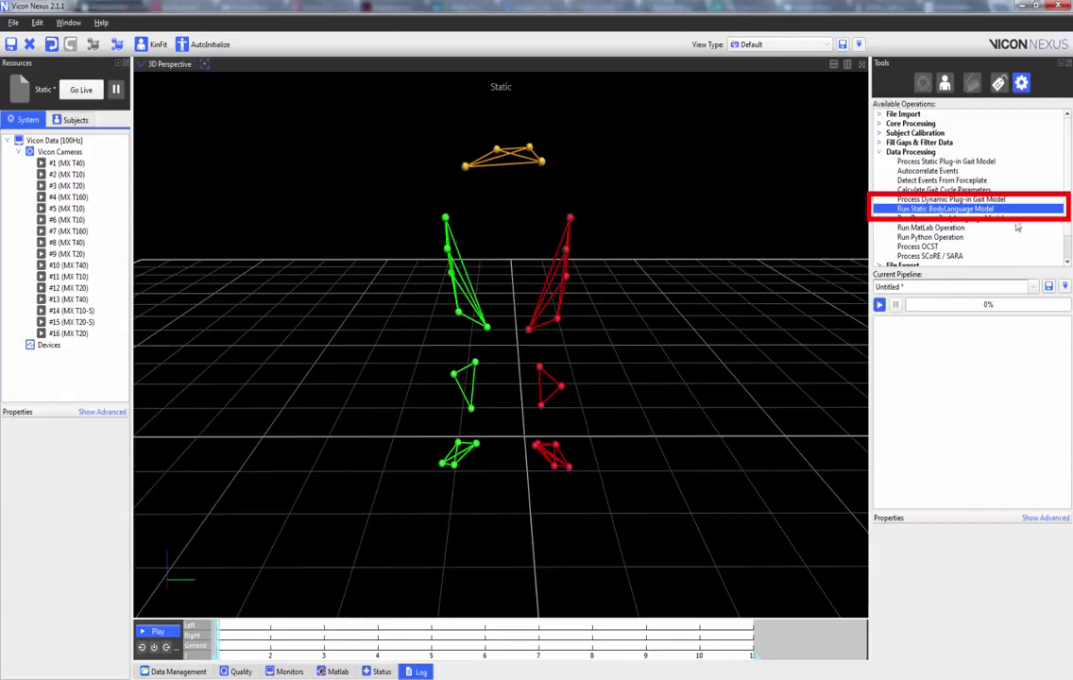
Step: Add Run Static BodyLanguage Model to the pipeline with ReplaceLeftKnee.mod as its model file, run it and show the log
left_click_drag(1021, 209, 994, 352)
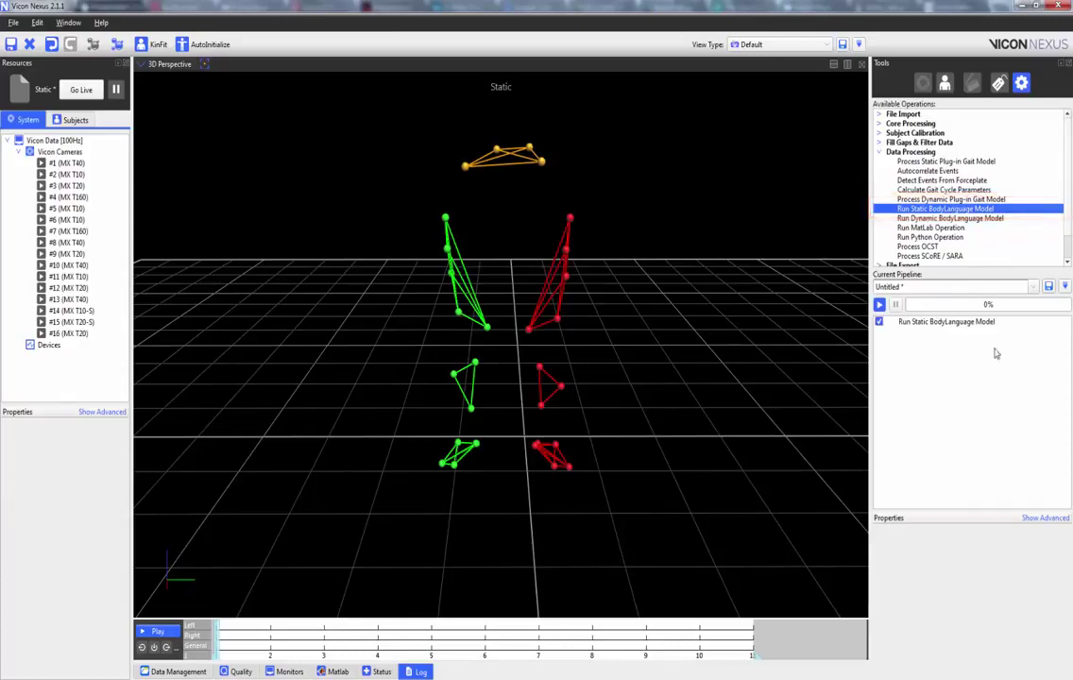
left_click(981, 326)
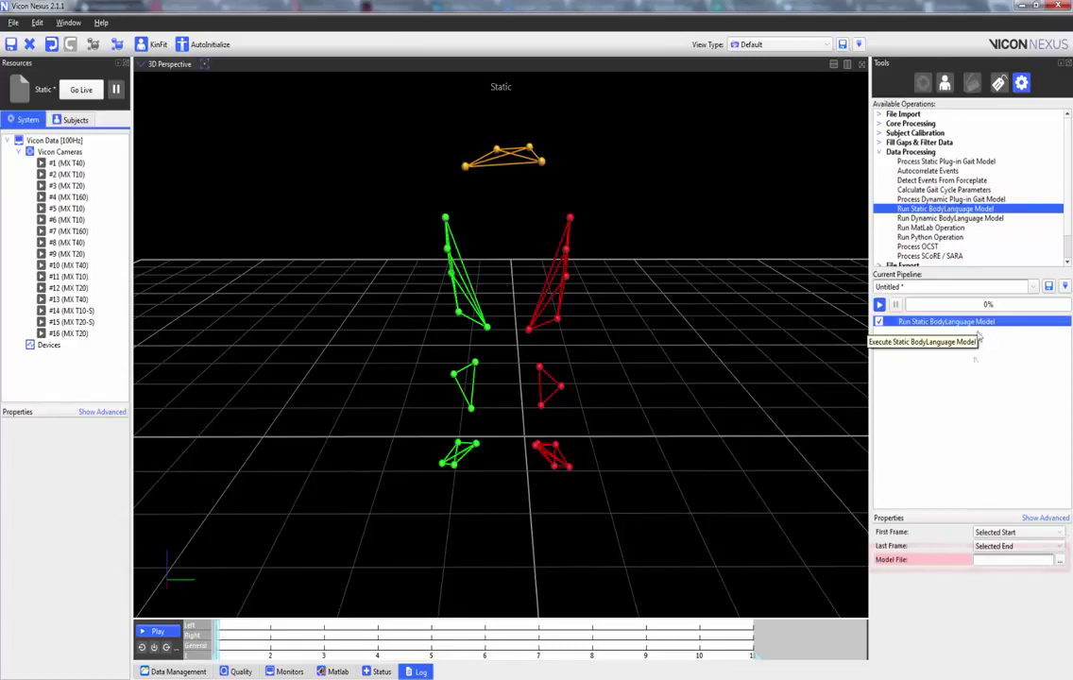
left_click(1059, 561)
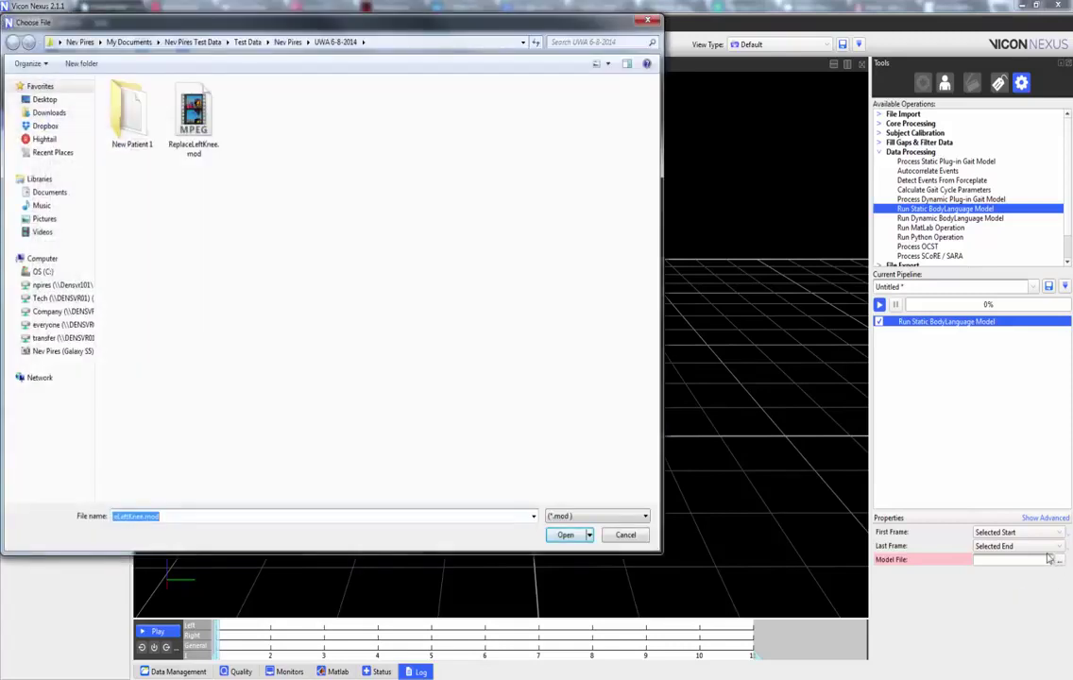
double_click(194, 114)
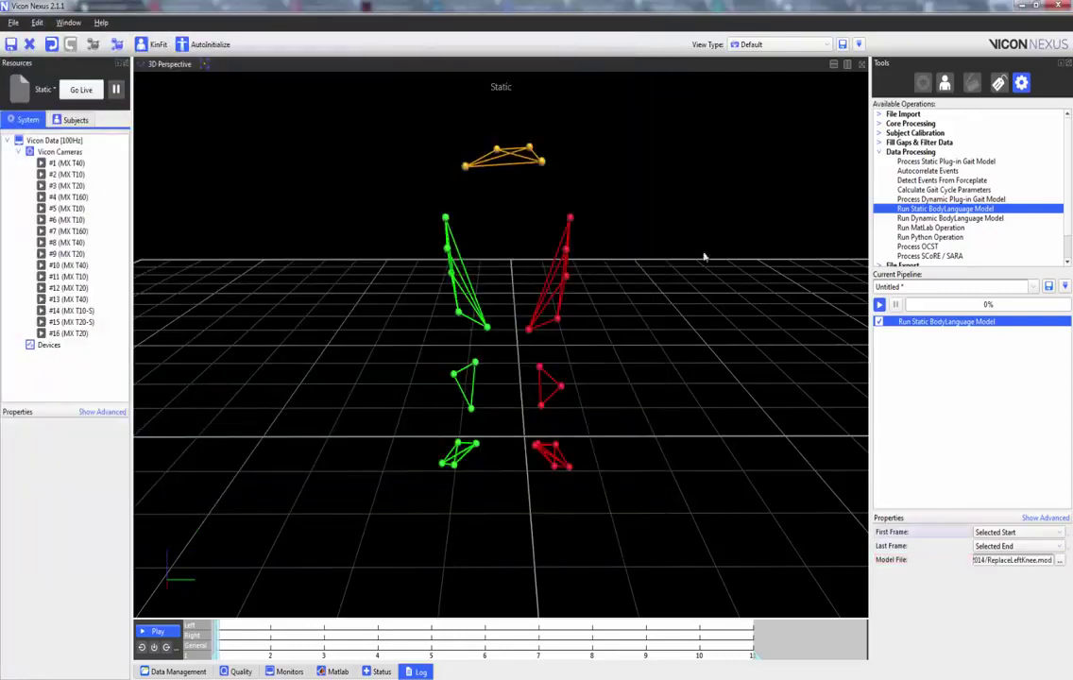
left_click(879, 304)
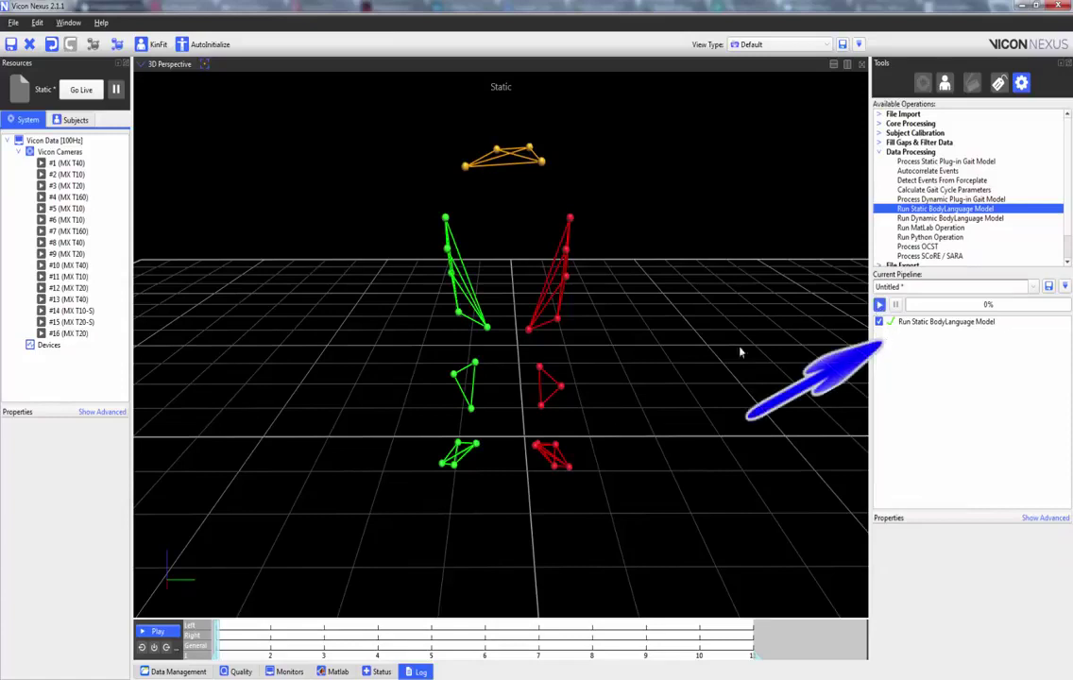
left_click(422, 672)
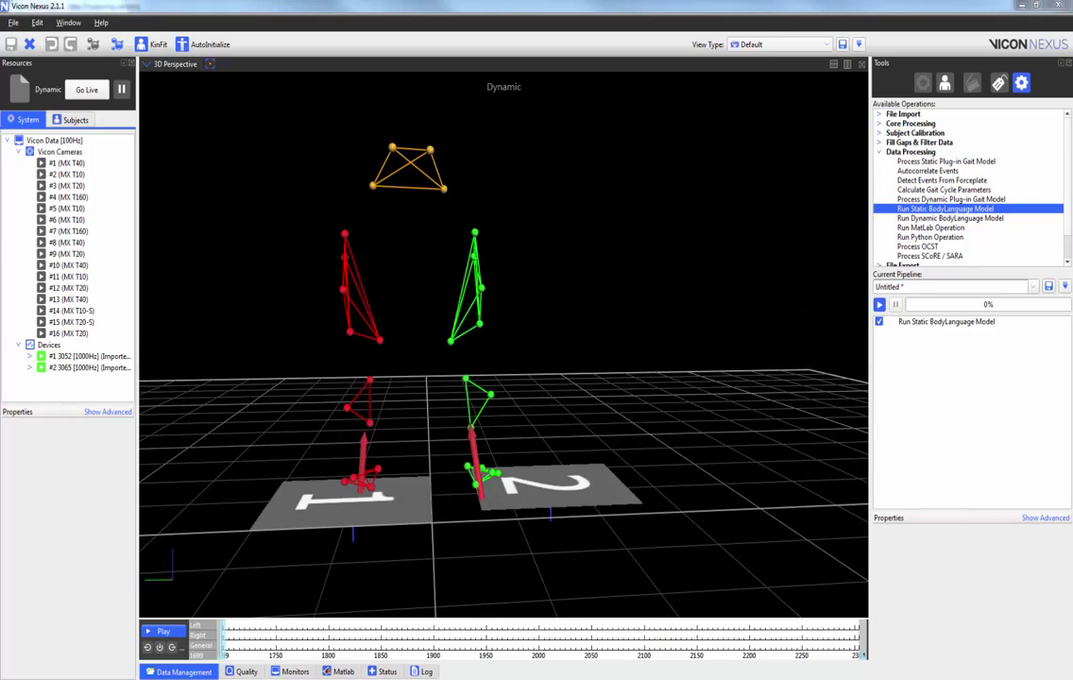
Step: Unlabel the left knee markers LLFC and LMFC in the Dynamic trial
key("space")
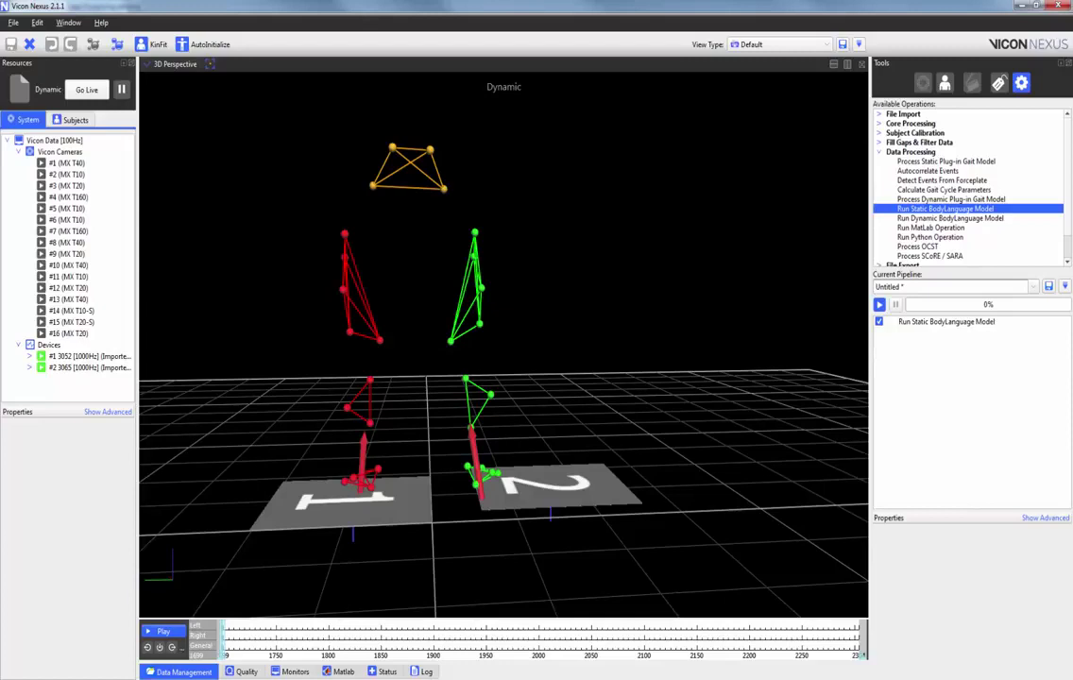
right_click(350, 332)
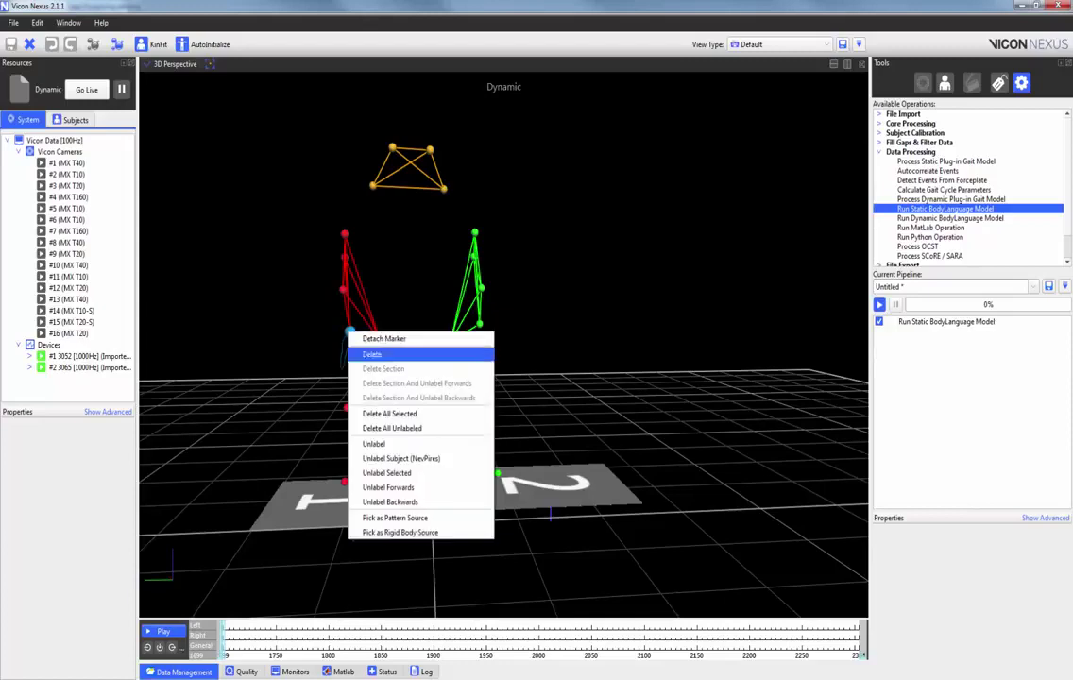
left_click(373, 440)
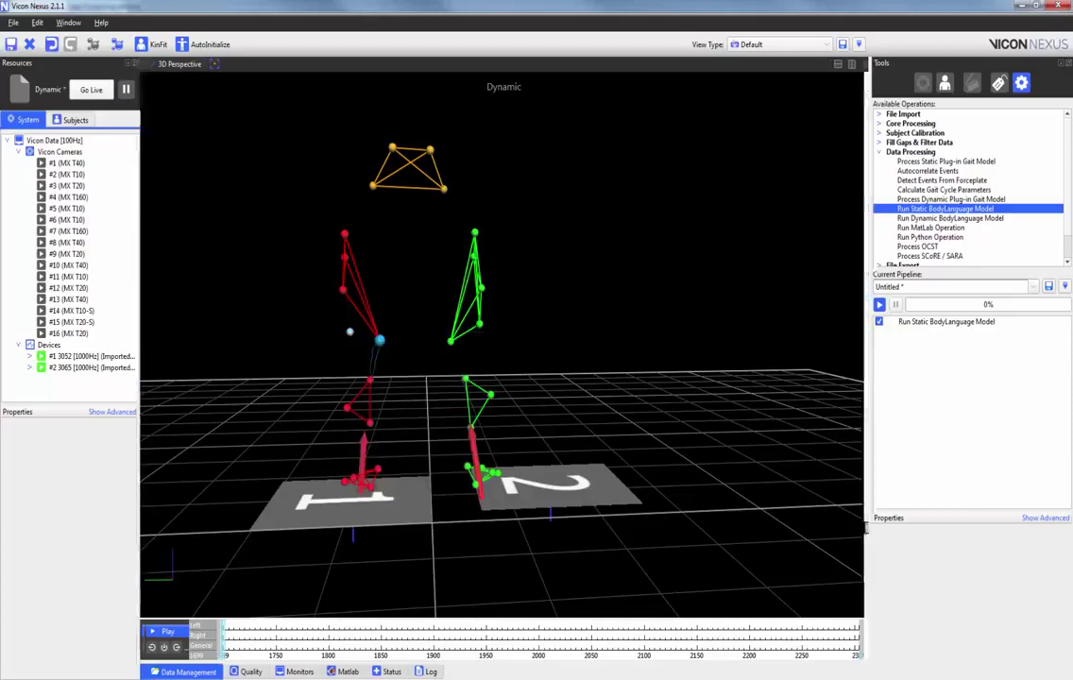
right_click(379, 340)
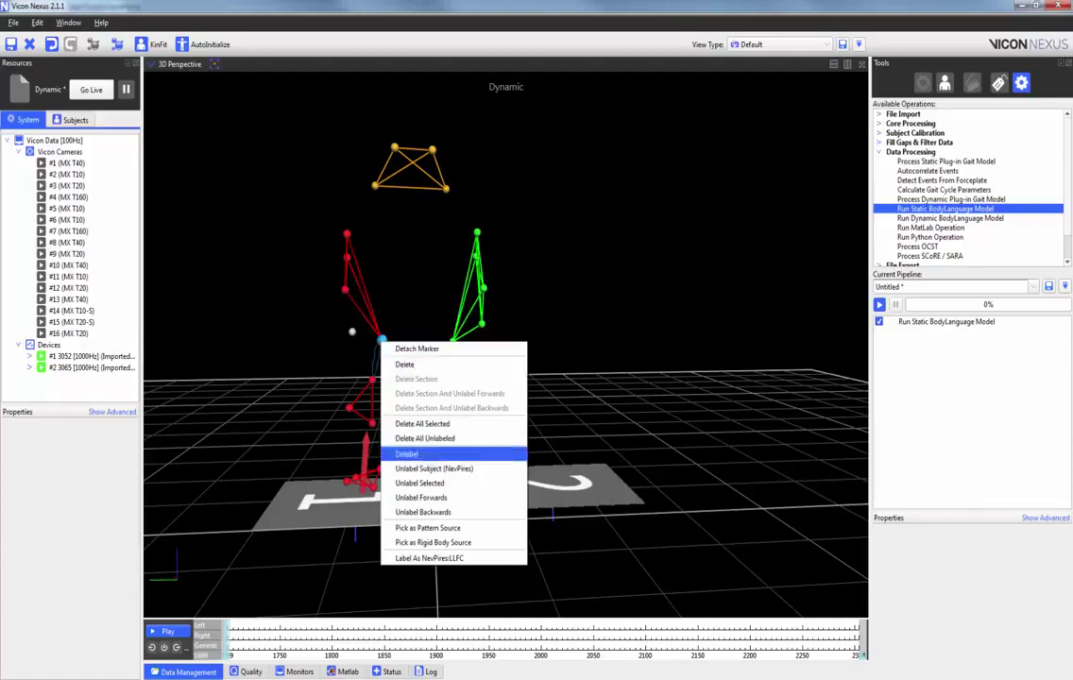
left_click(406, 453)
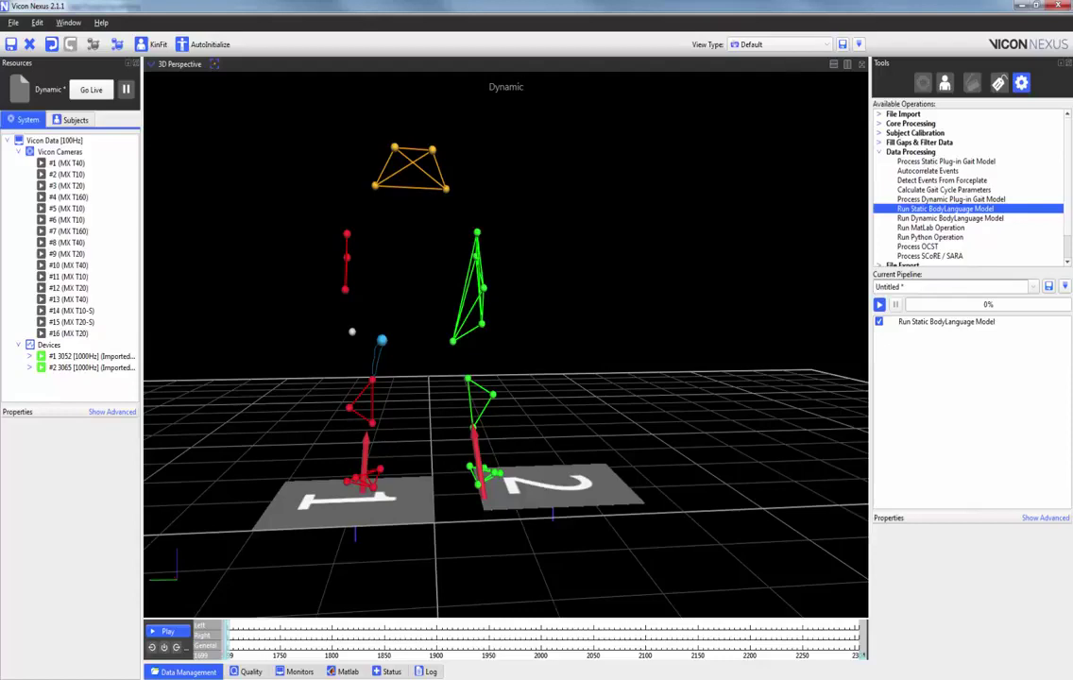
Step: Add Run Dynamic BodyLanguage Model to the pipeline with ReplaceLeftKnee.mod as its model file and run only that operation
left_click(951, 218)
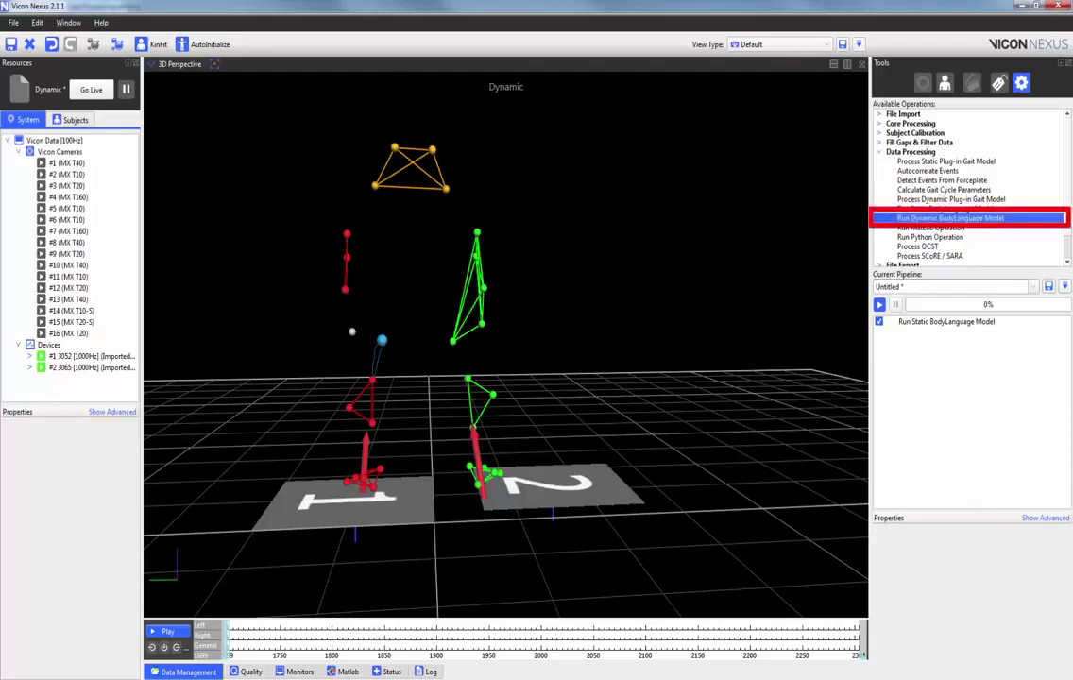
double_click(951, 219)
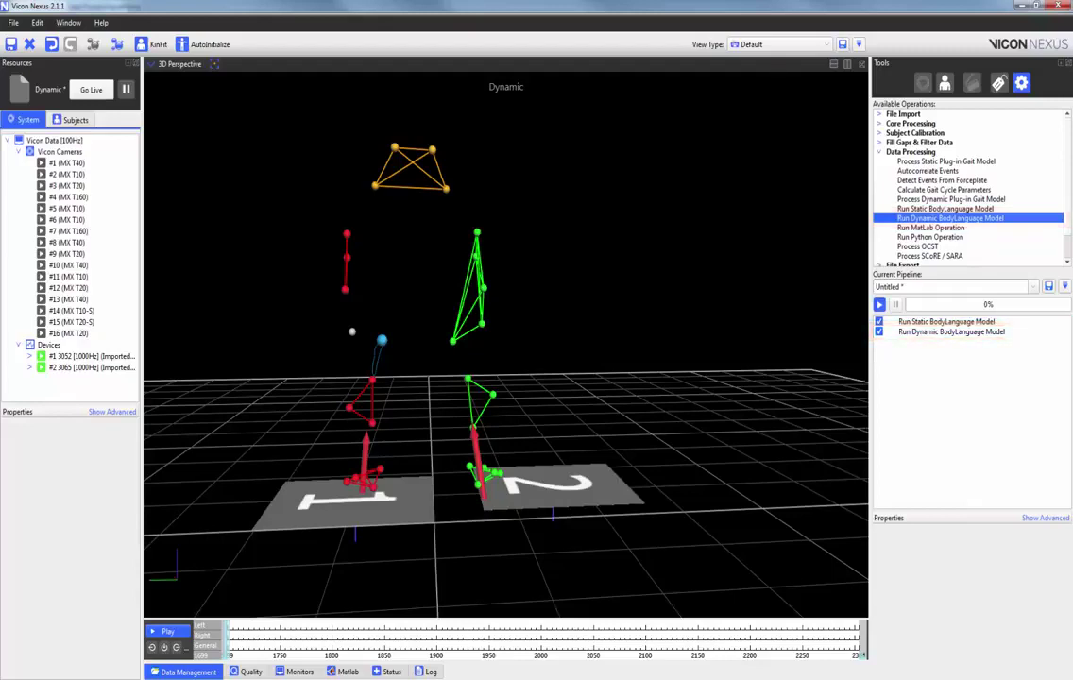
left_click(952, 331)
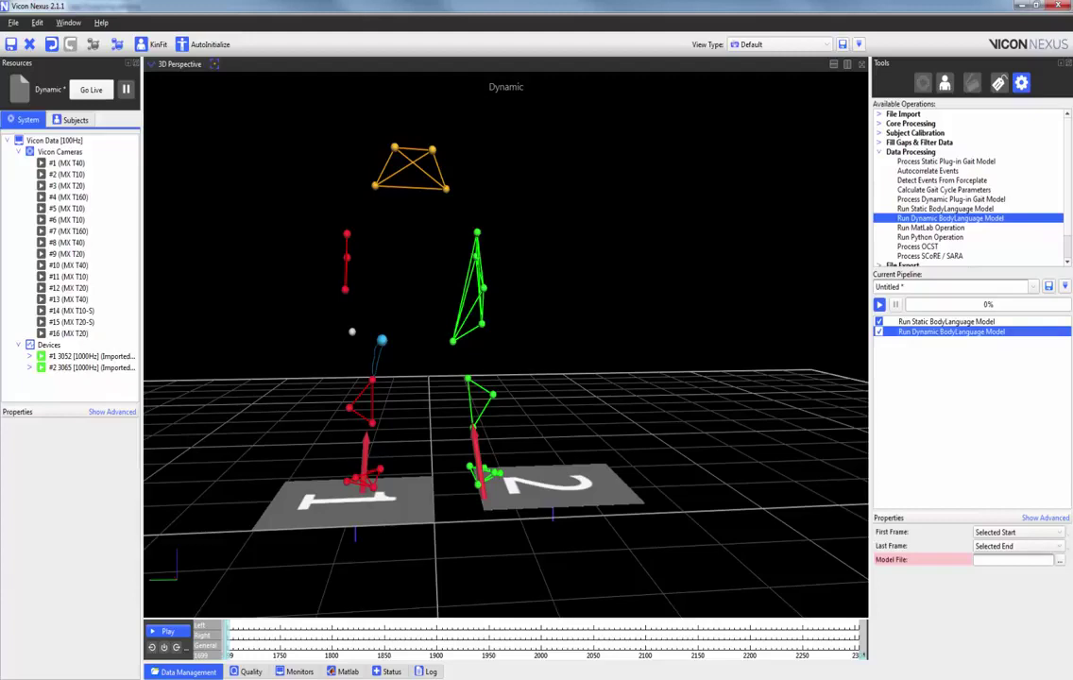
left_click(1061, 560)
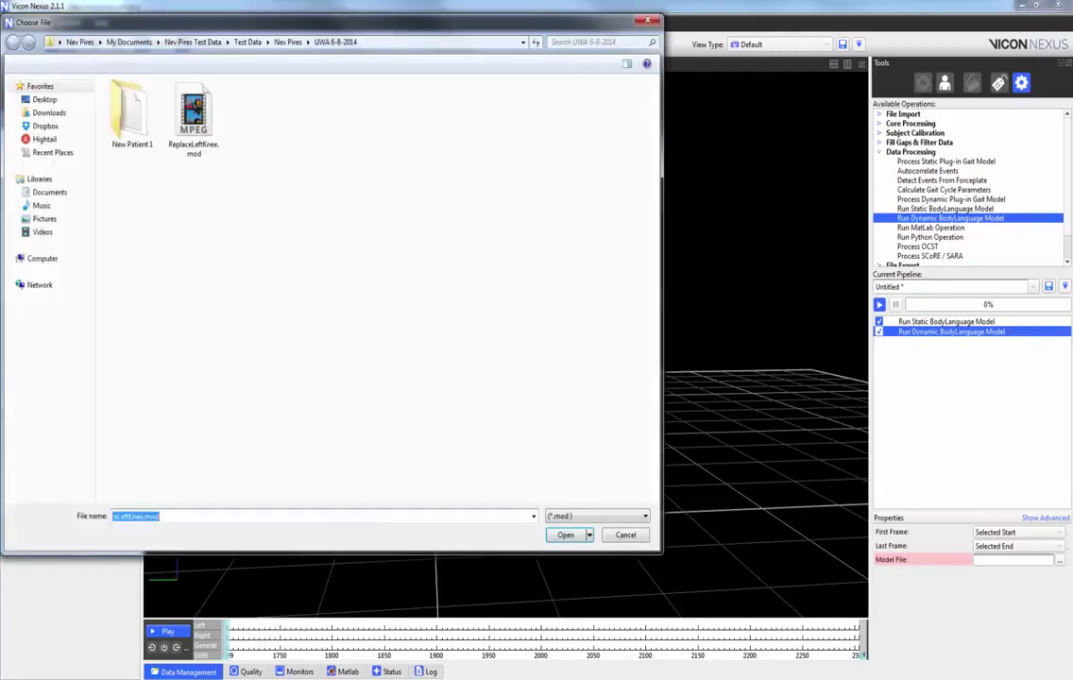
key("Return")
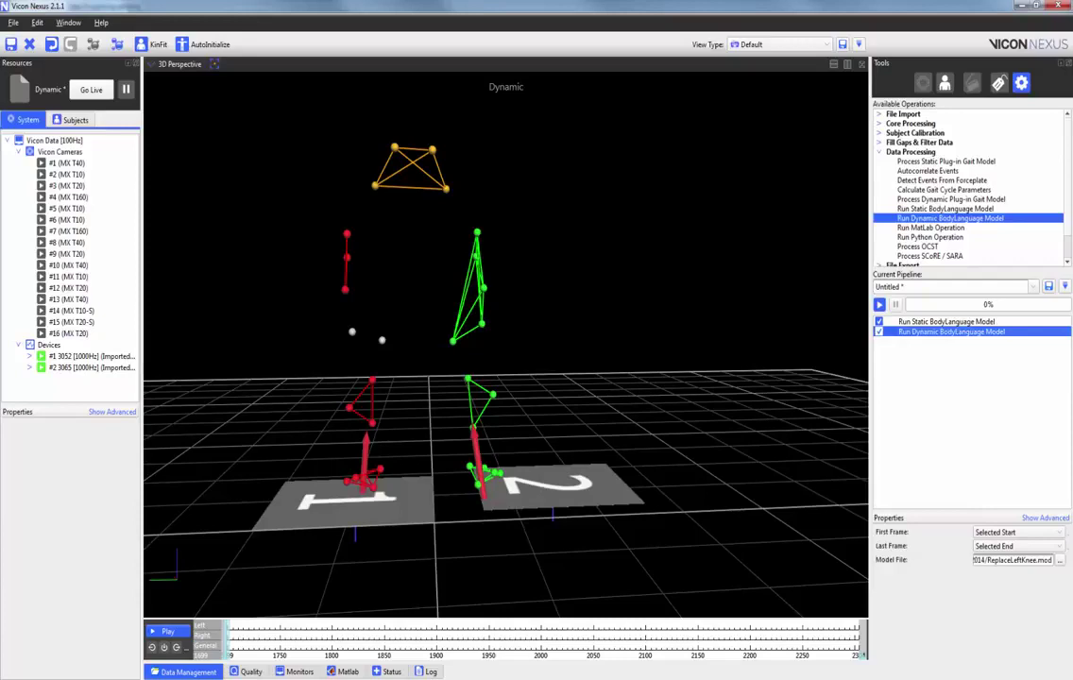
right_click(951, 332)
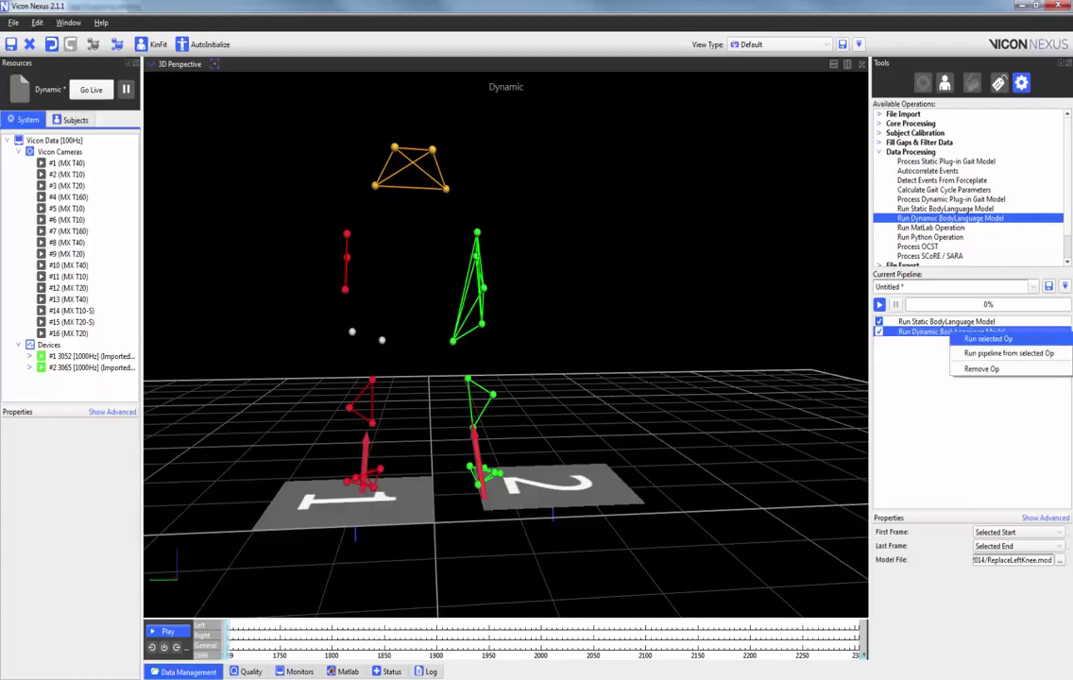
left_click(988, 338)
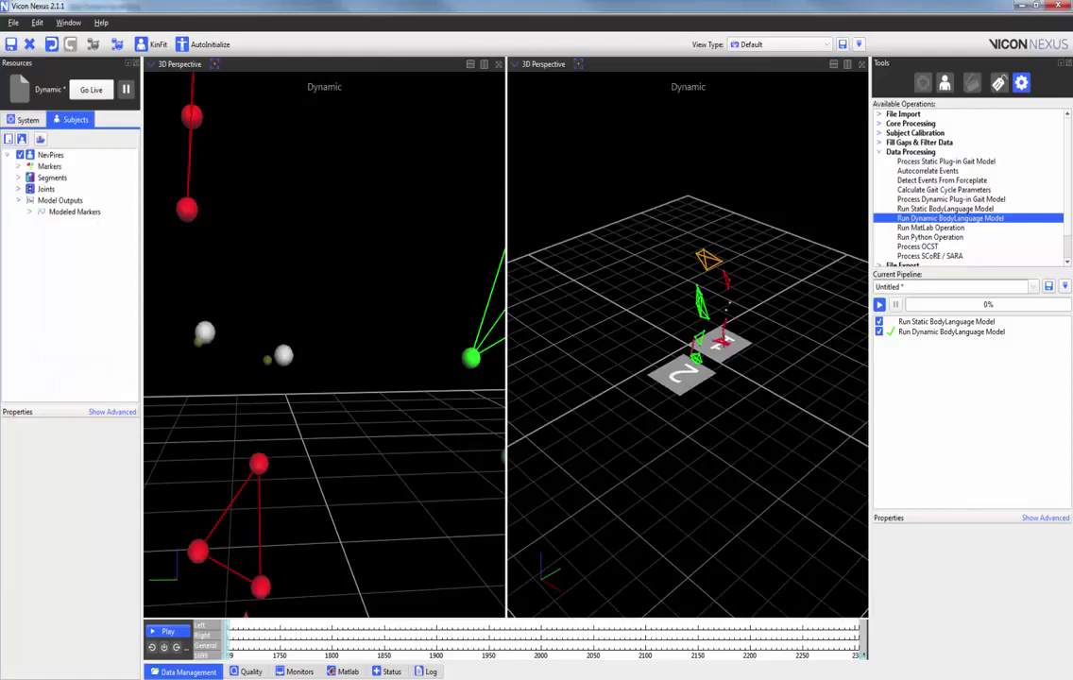
Step: Graph the modeled markers LLFC and LMFC from the model outputs in the second view
left_click(67, 223)
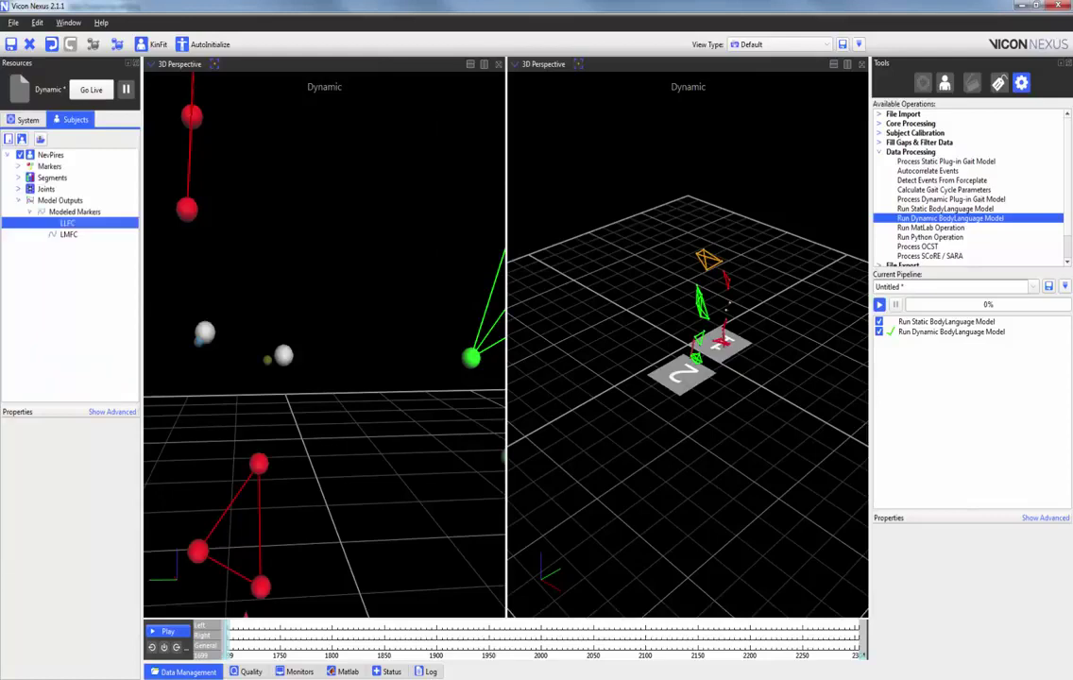
left_click(543, 64)
left_click(532, 123)
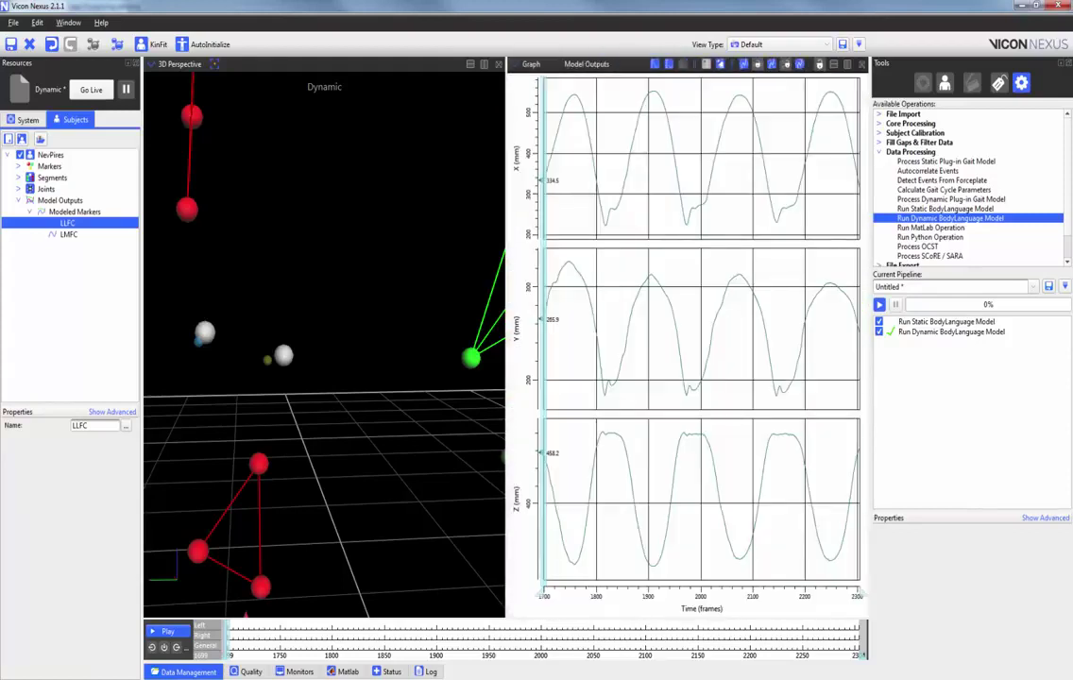
left_click(69, 235, "ctrl")
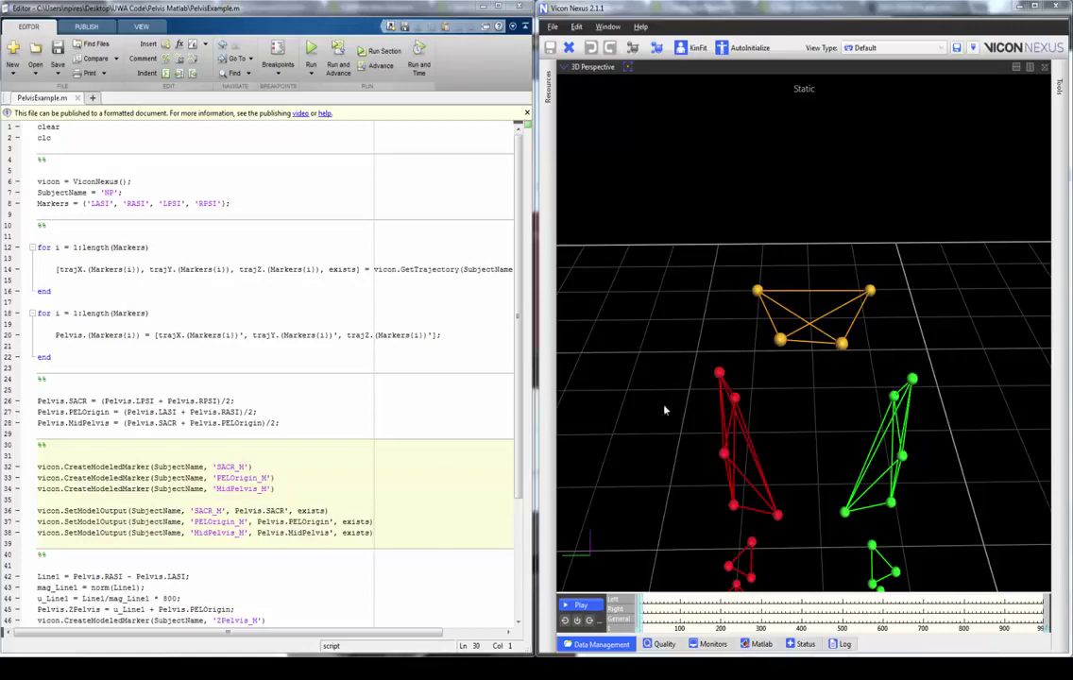
Step: Select the four pelvis markers, and in the MATLAB editor run the PelvisExample.m section that creates modeled markers SACR_M, PELOrigin_M and MidPelvis_M
left_click_drag(742, 274, 887, 364)
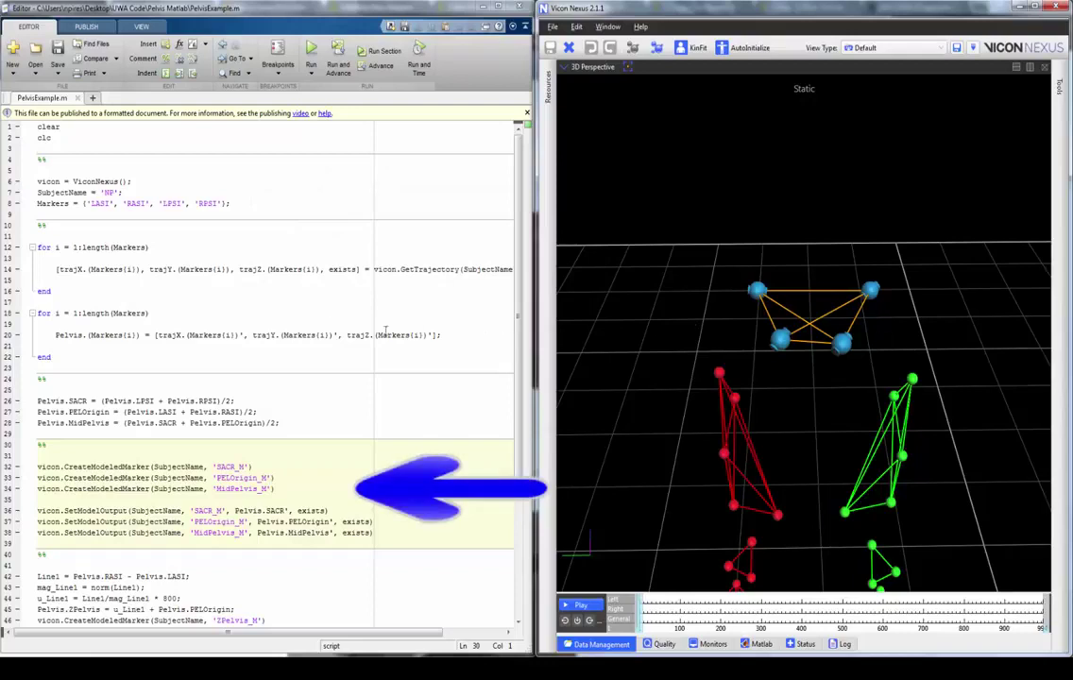
left_click(205, 478)
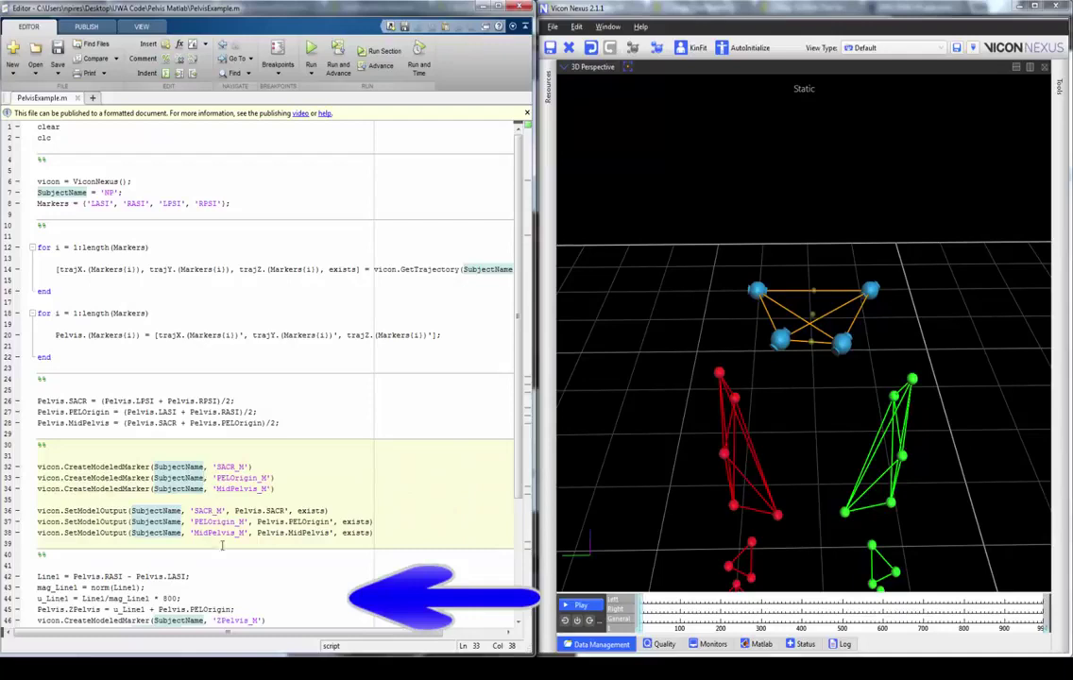
key("ctrl+Return")
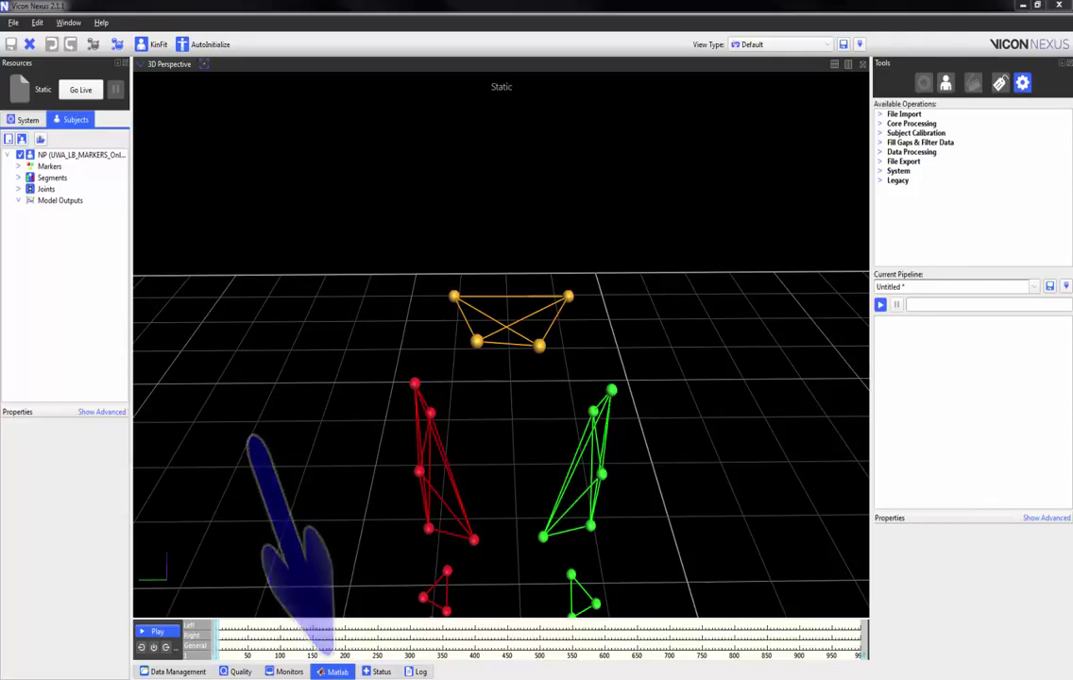
Step: Create a pipeline operation from the PelvisExample.m script in the MatLab Script Interface and show its properties
left_click(346, 673)
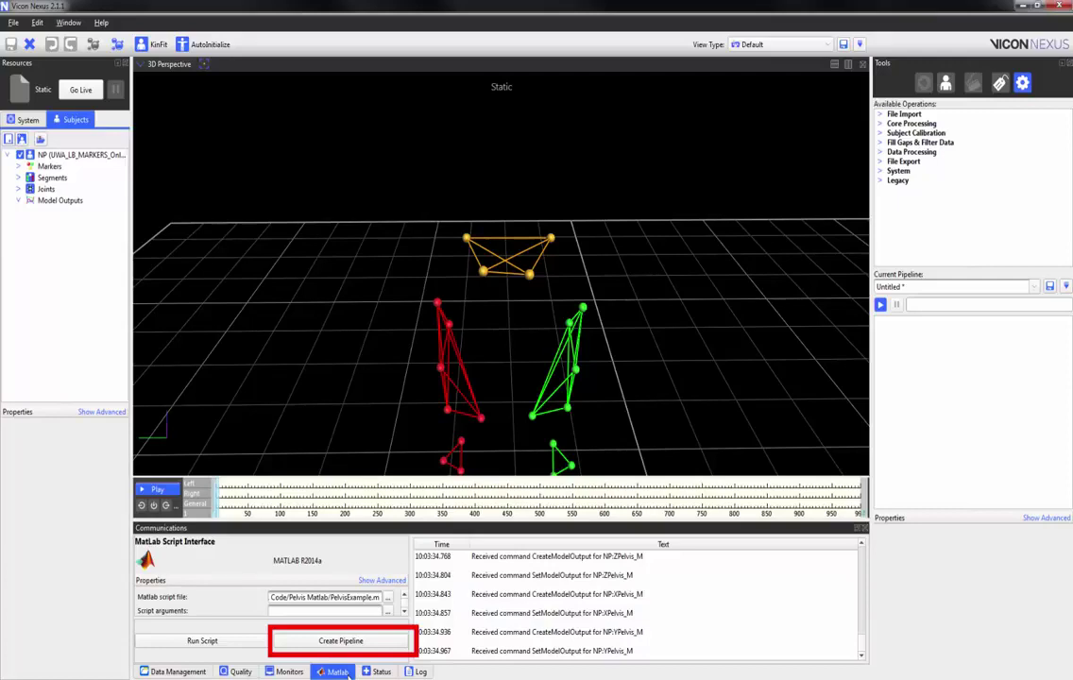
left_click(346, 644)
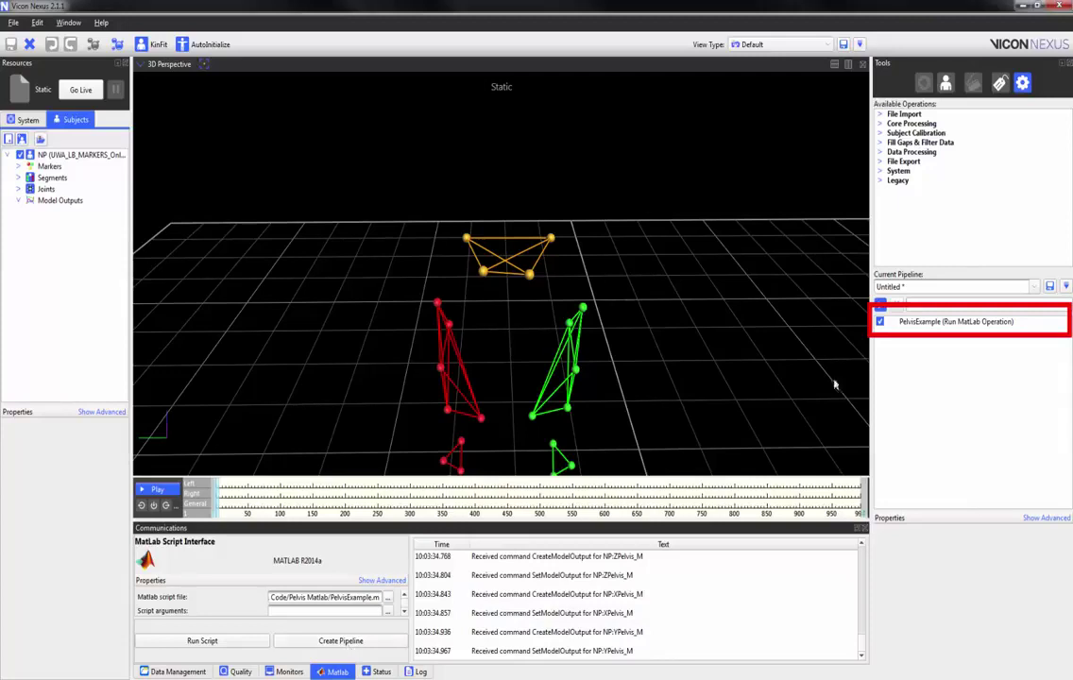
left_click(970, 324)
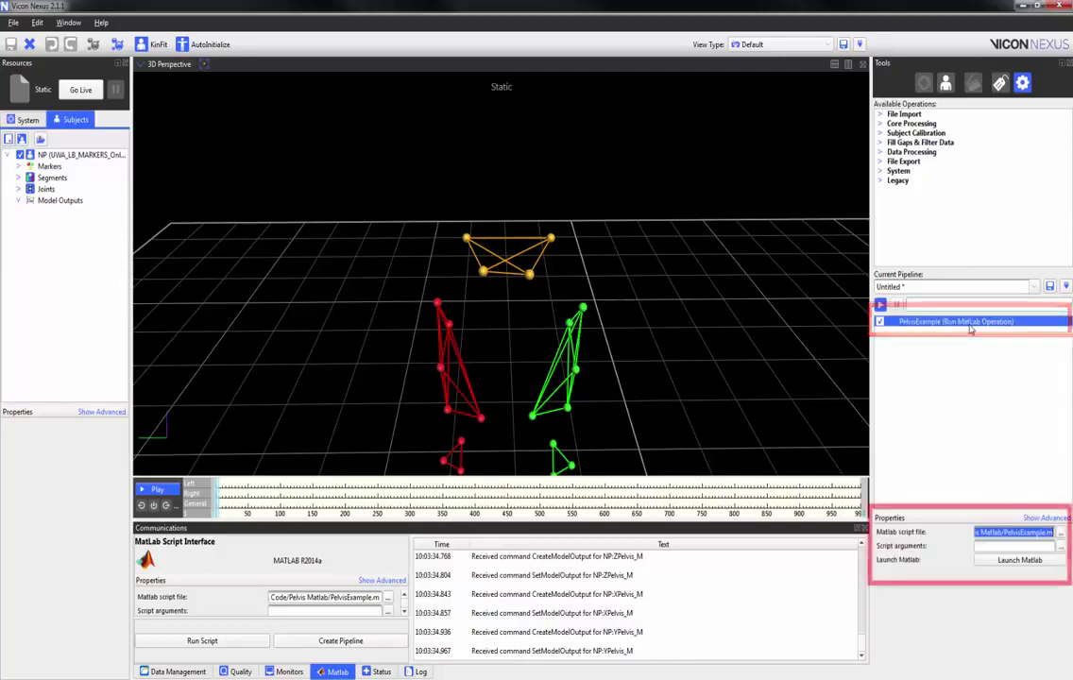
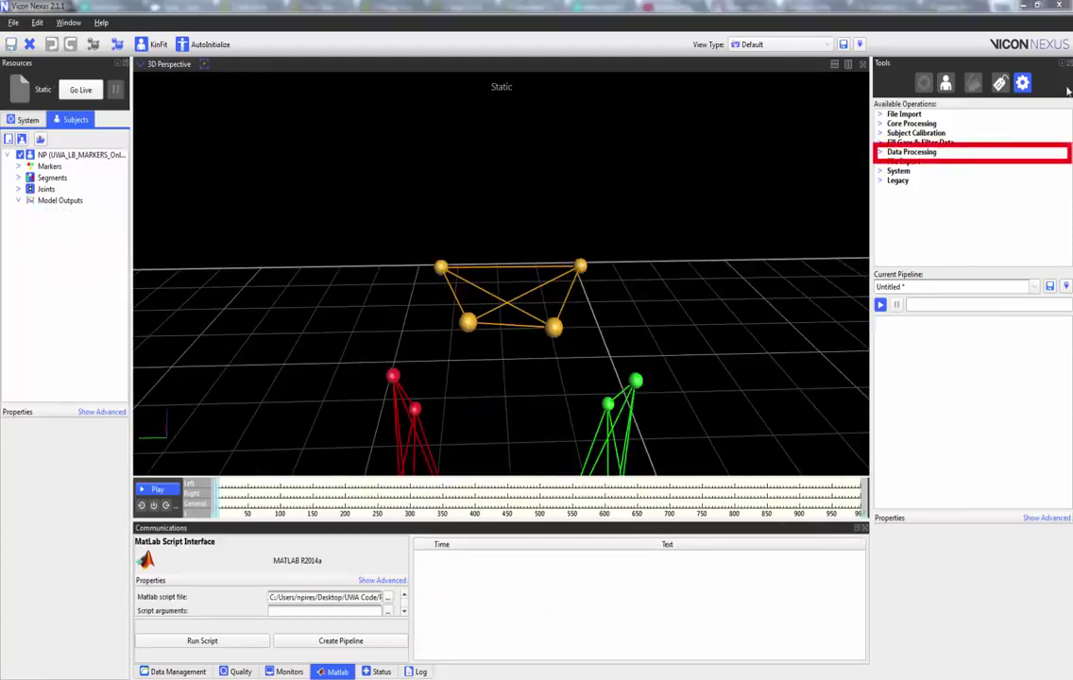
Step: Add a Run MatLab Operation to the pipeline, name it PelvisExample and open its properties
left_click(881, 153)
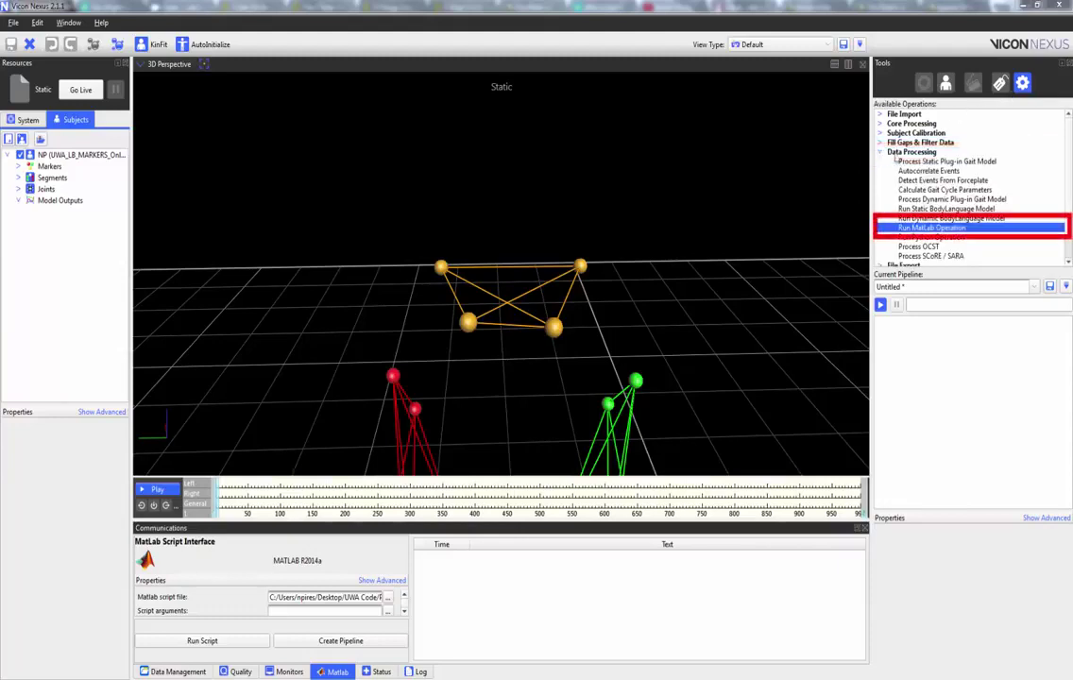
double_click(977, 229)
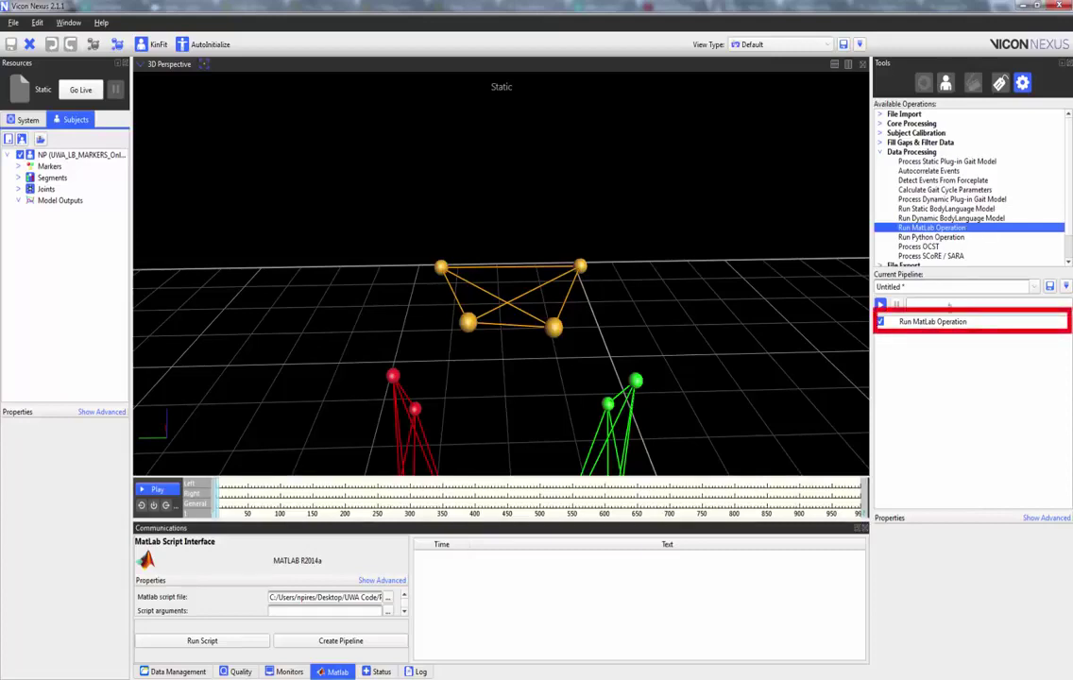
left_click(936, 323)
type("P")
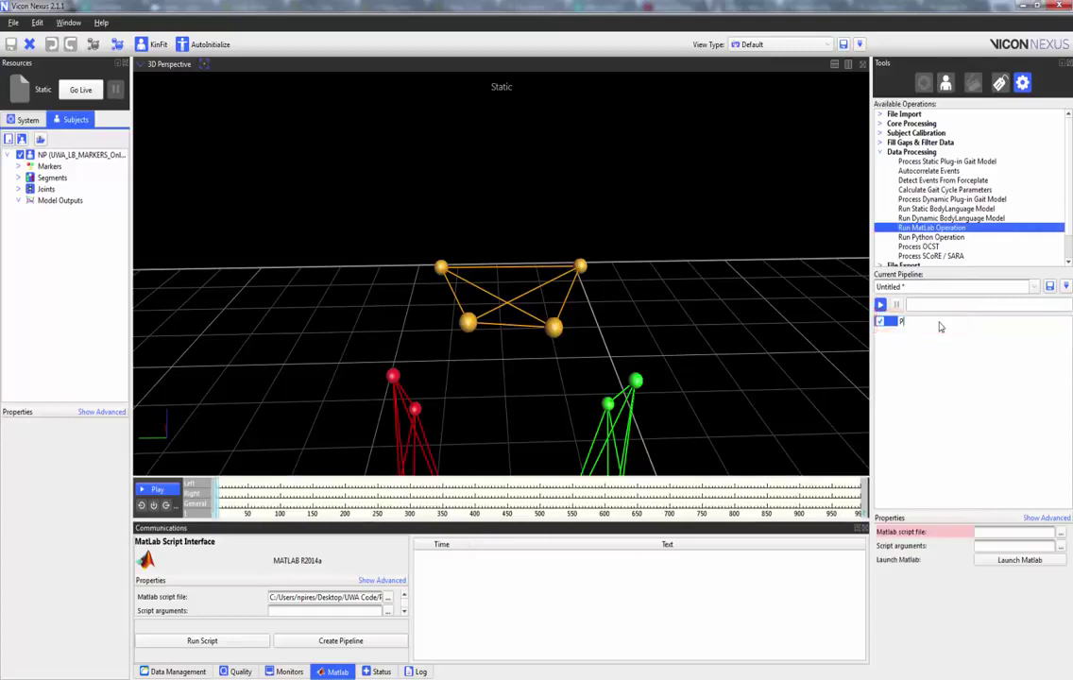
type("elvisEstample")
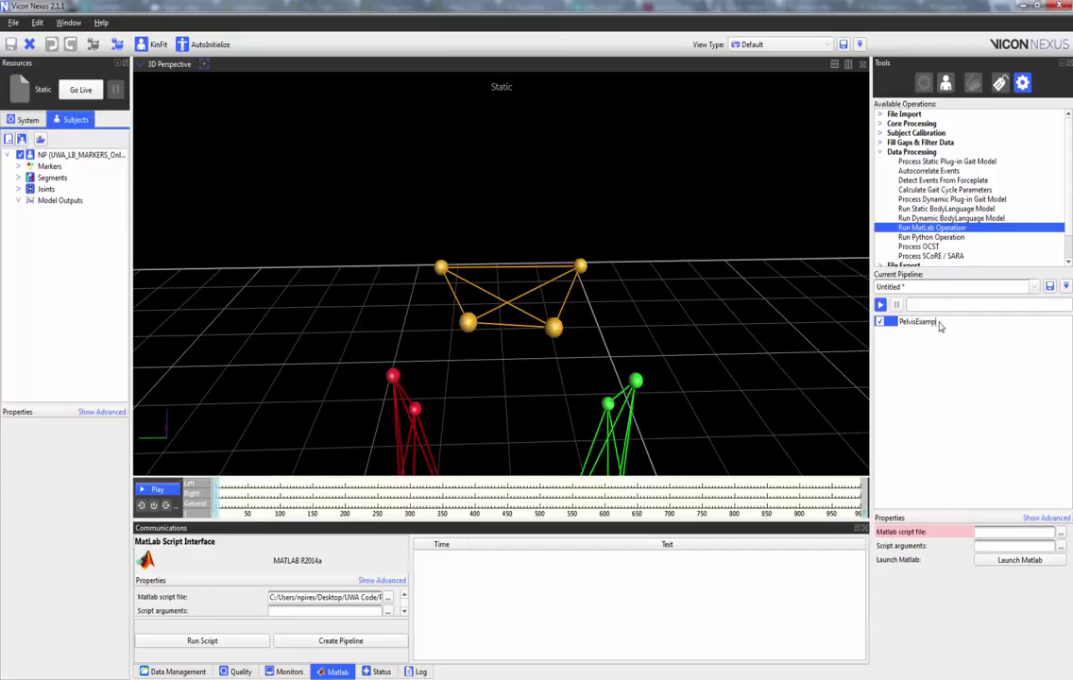
key("Return")
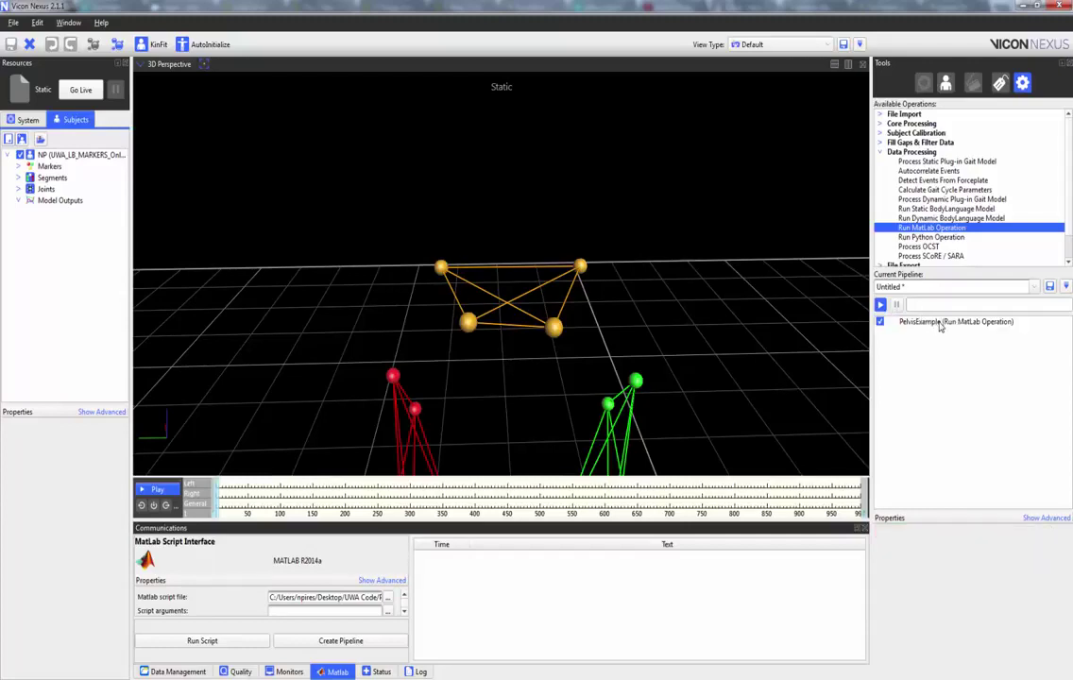
left_click(953, 325)
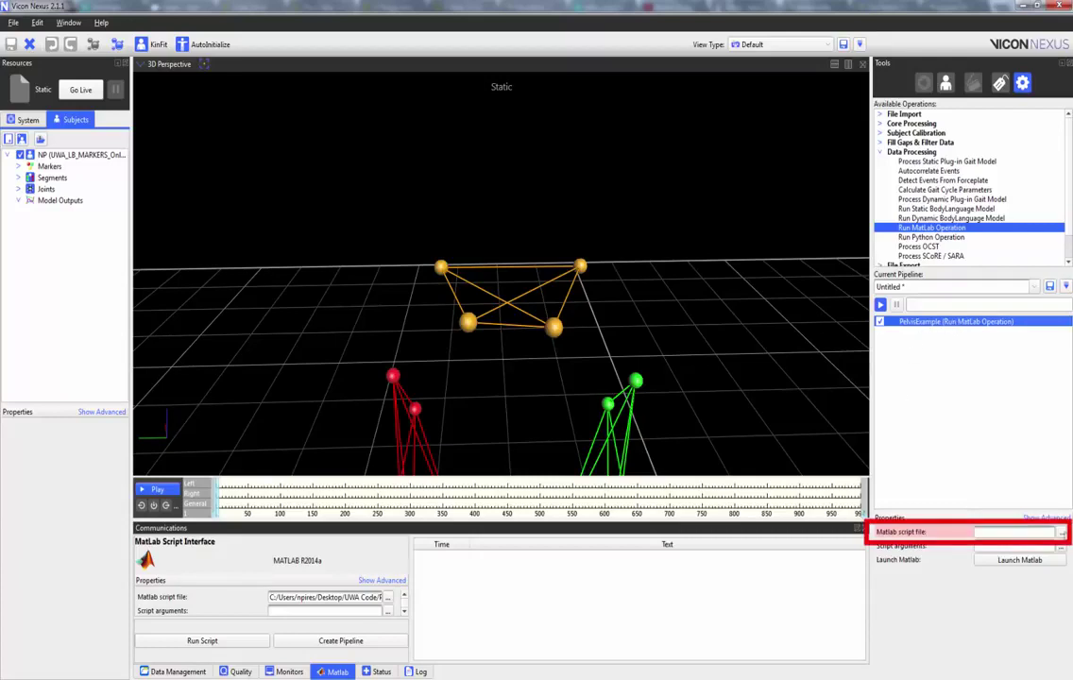
Step: Assign PelvisExample.m as the operation's MATLAB script file and run the pipeline, expanding the resulting modeled markers
left_click(1062, 532)
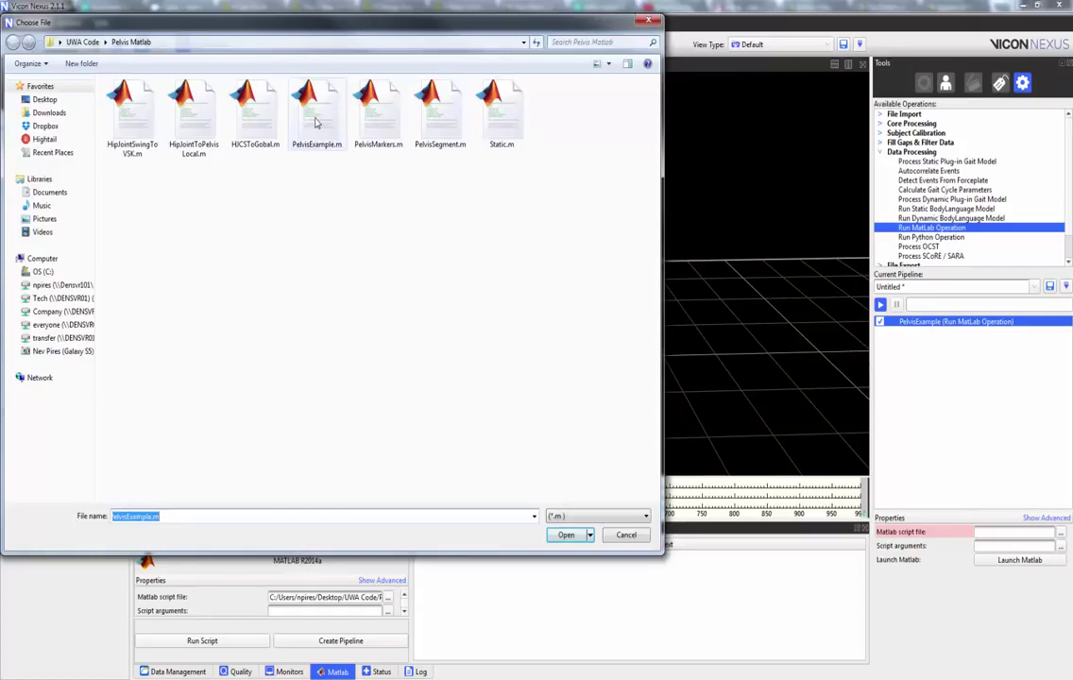
left_click(316, 121)
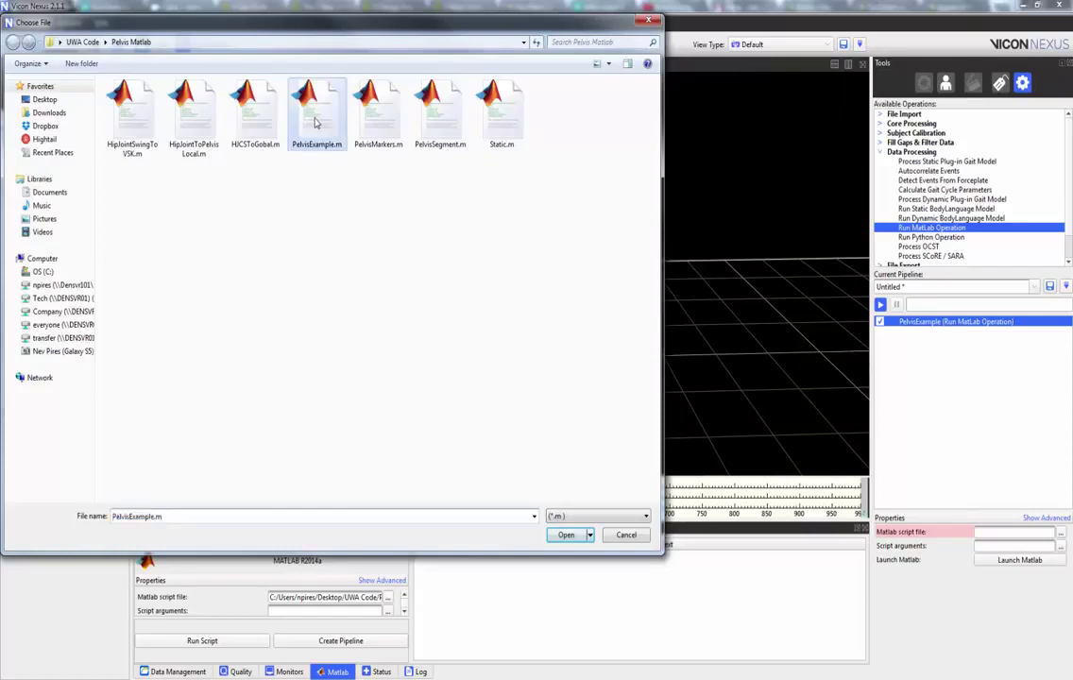
double_click(316, 121)
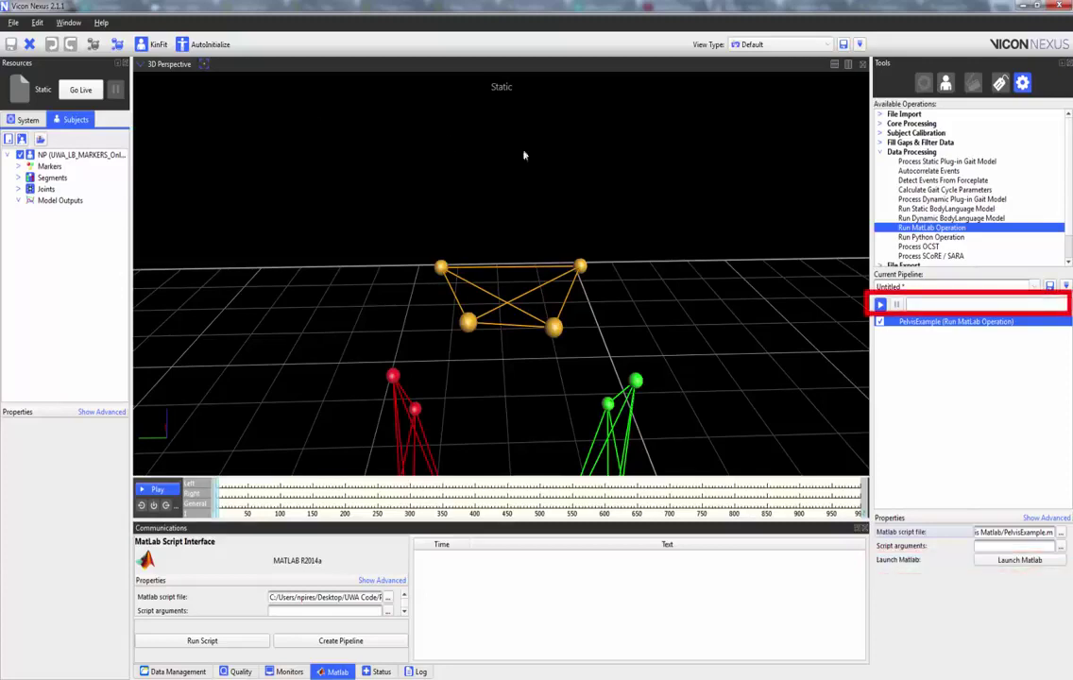
left_click(880, 305)
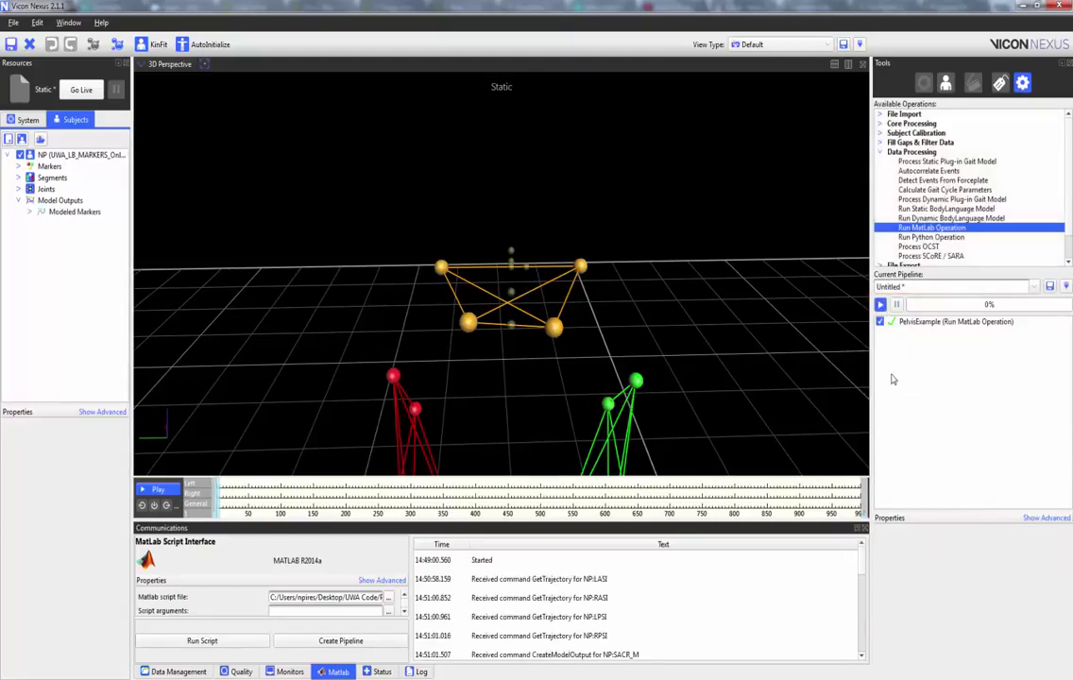
left_click(30, 213)
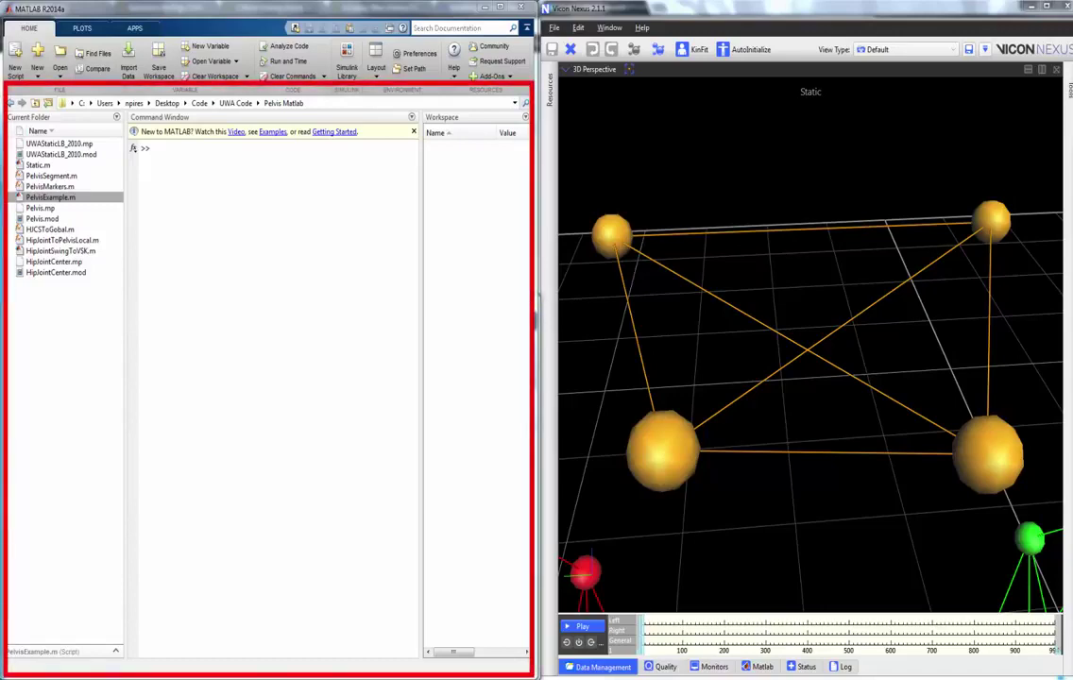
Step: In MATLAB, run the whole PelvisExample.m script, and run it again section by section through the Line1 calculation section
left_click(262, 227)
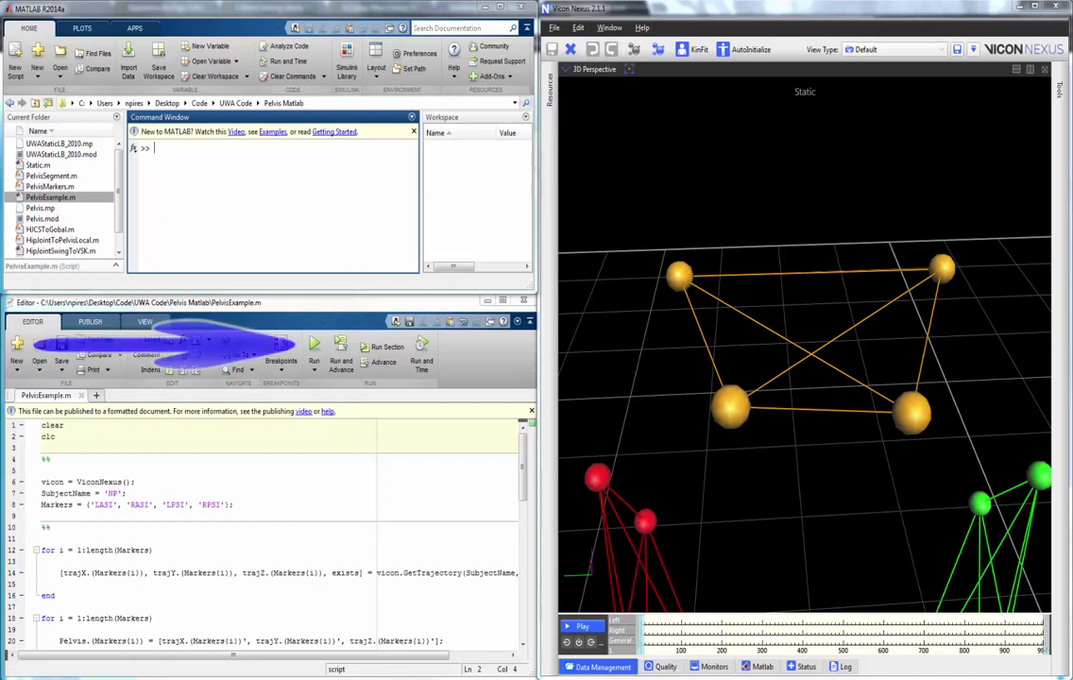
left_click(314, 355)
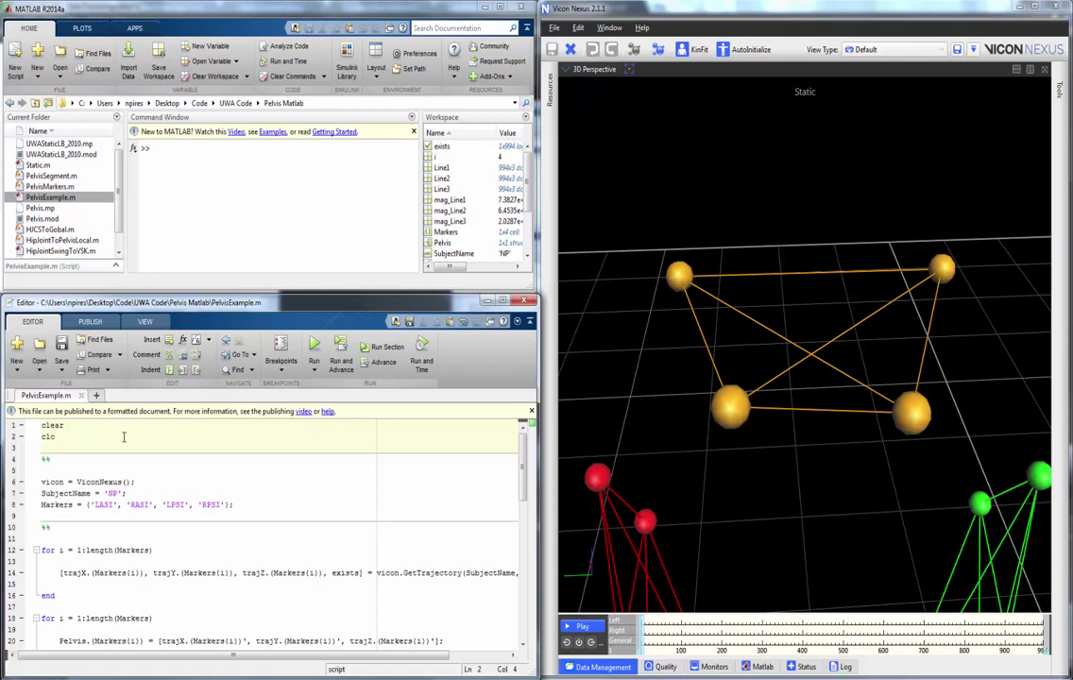
key("ctrl+shift+Return")
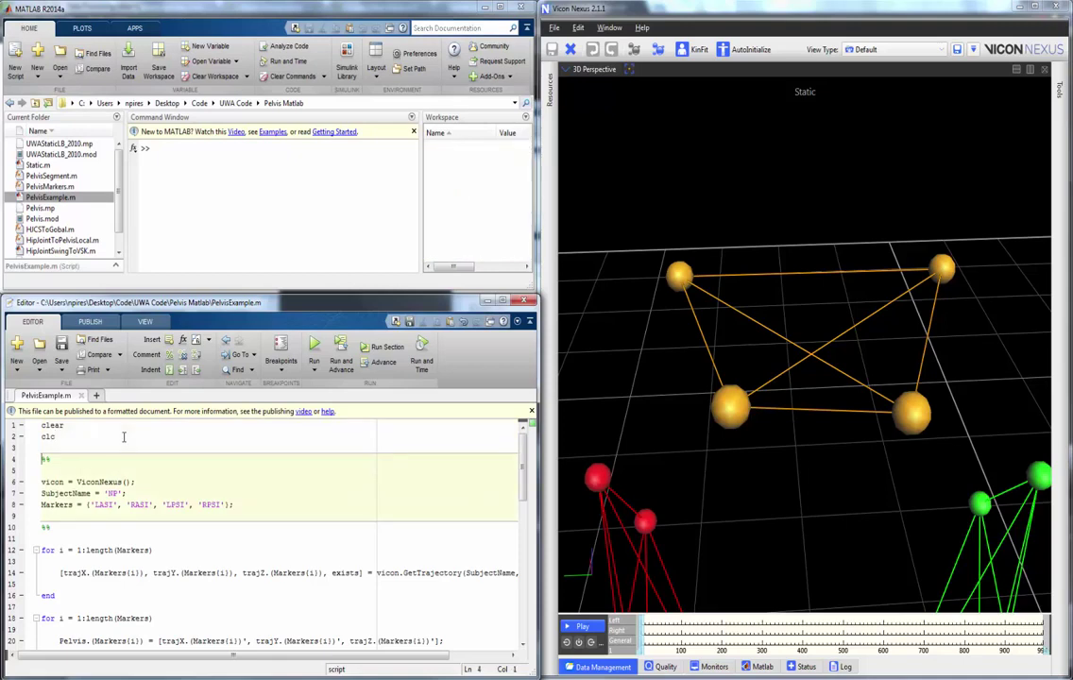
key("ctrl+shift+Return")
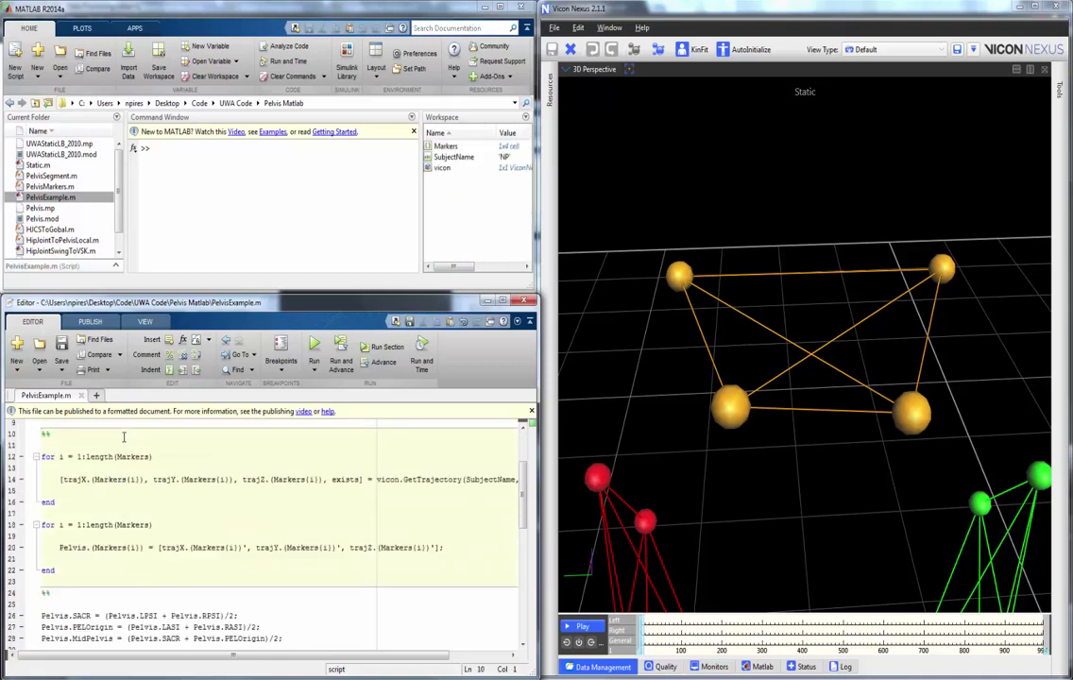
key("ctrl+shift+Return")
key("ctrl+shift+Return")
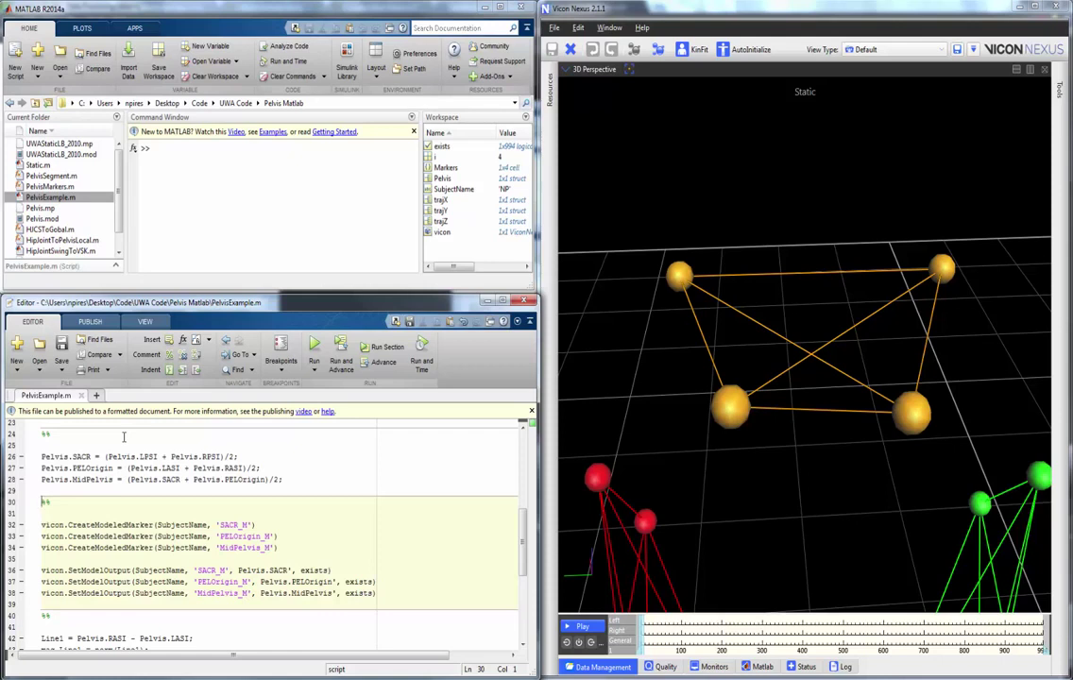
key("ctrl+shift+Return")
key("ctrl+Return")
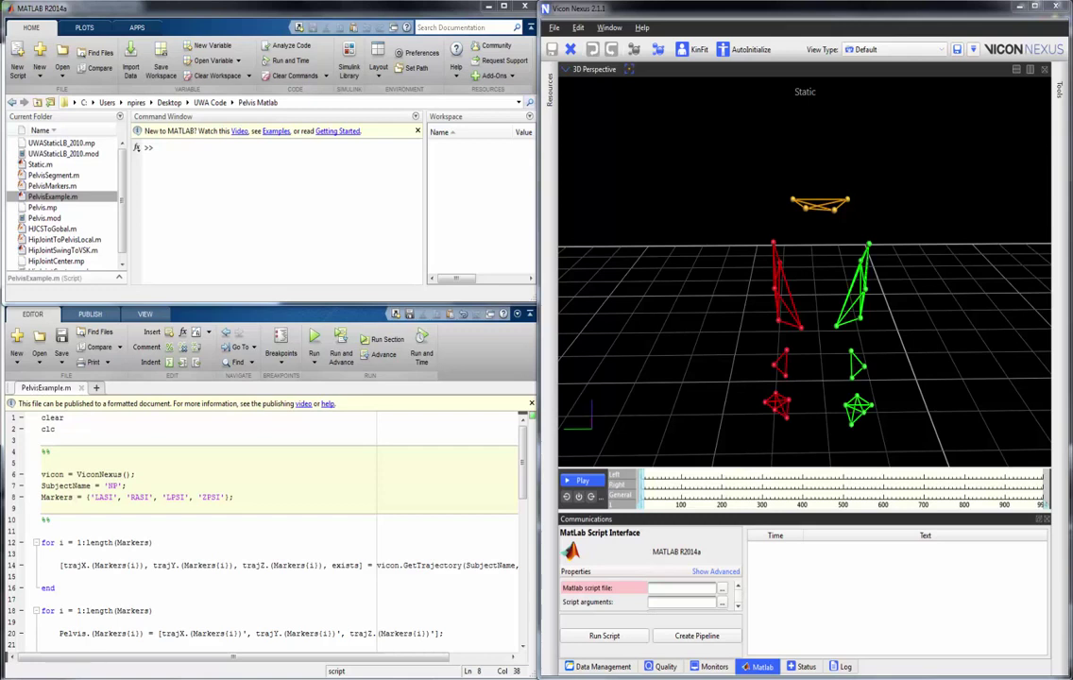
Step: Run PelvisExample.m with the marker name ZPSI in MATLAB and check the messages in the Vicon Nexus log and MatLab Script Interface
left_click(315, 342)
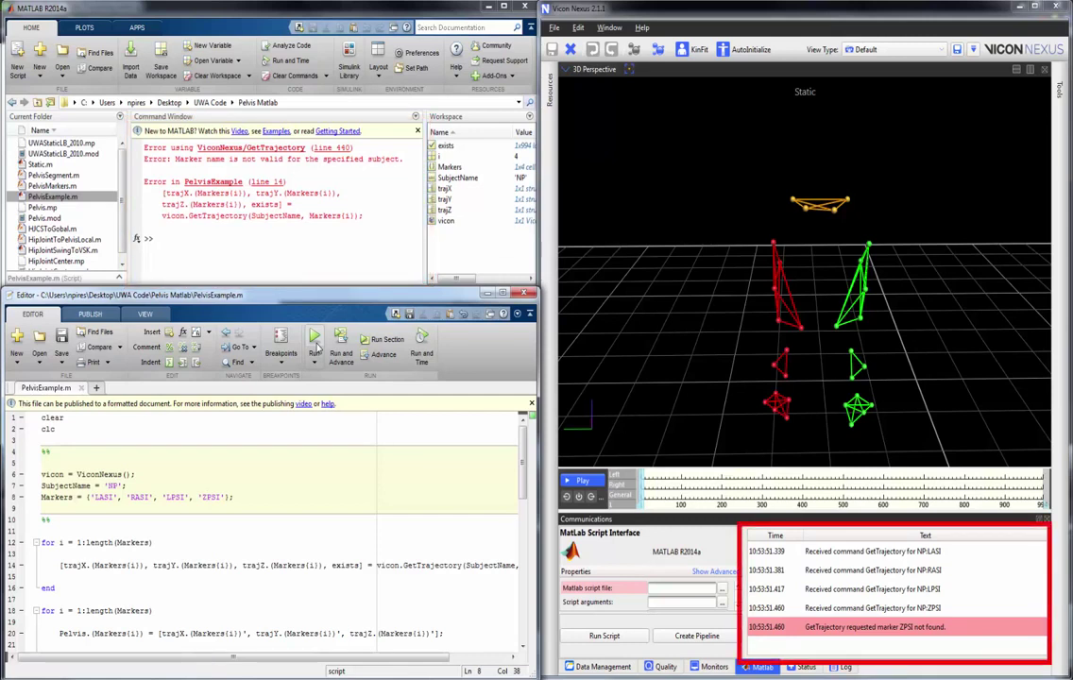
left_click(849, 667)
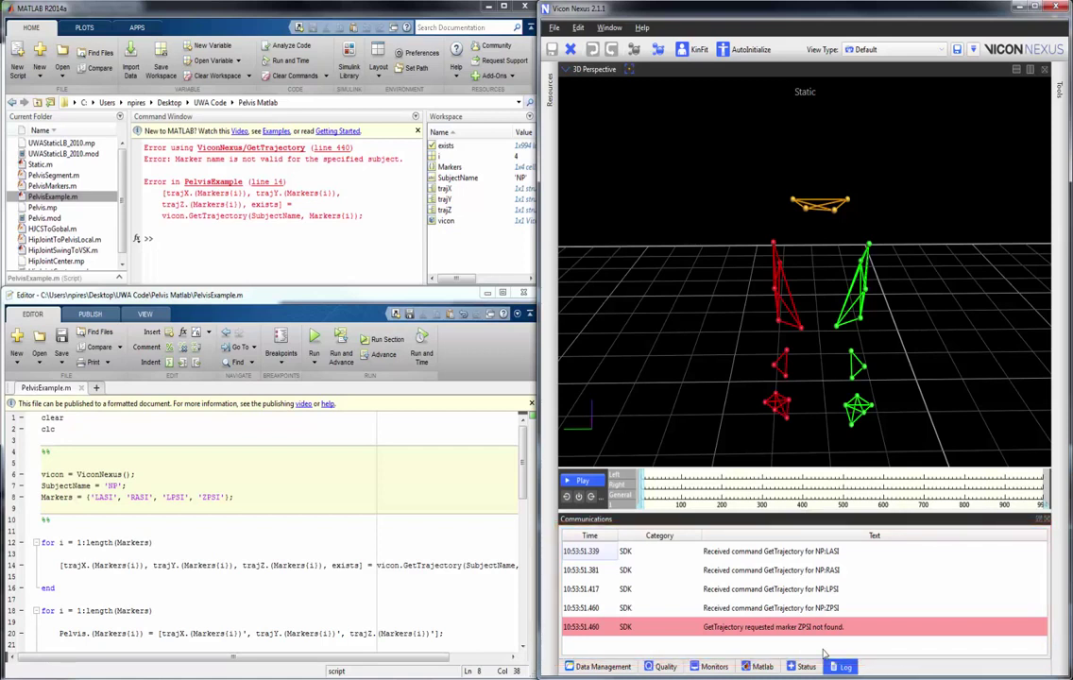
left_click(763, 667)
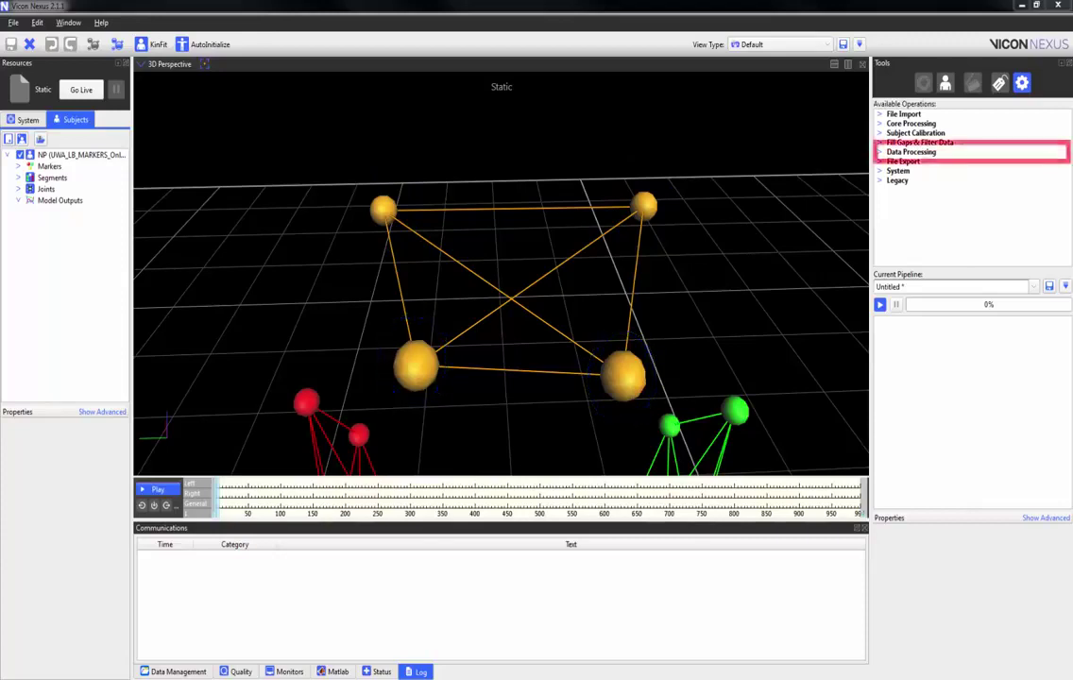
Step: In Vicon Nexus, add a Run Python Operation from Data Processing to the pipeline and assign VirtualPelvis.py as its script file
left_click(898, 152)
left_click(980, 237)
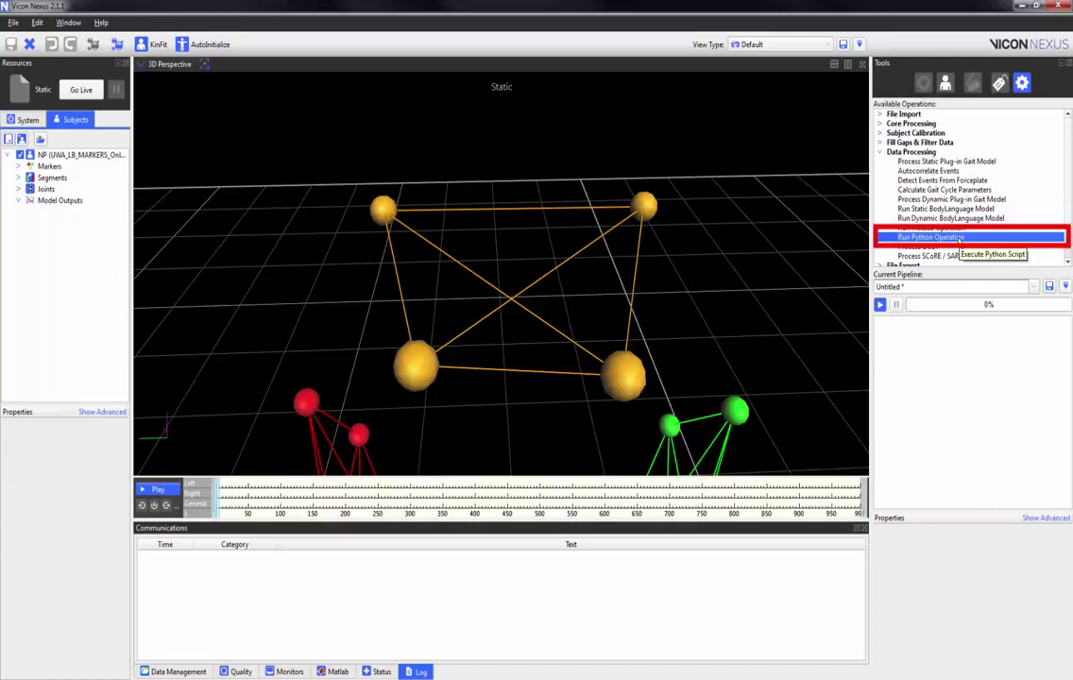
left_click_drag(960, 240, 931, 323)
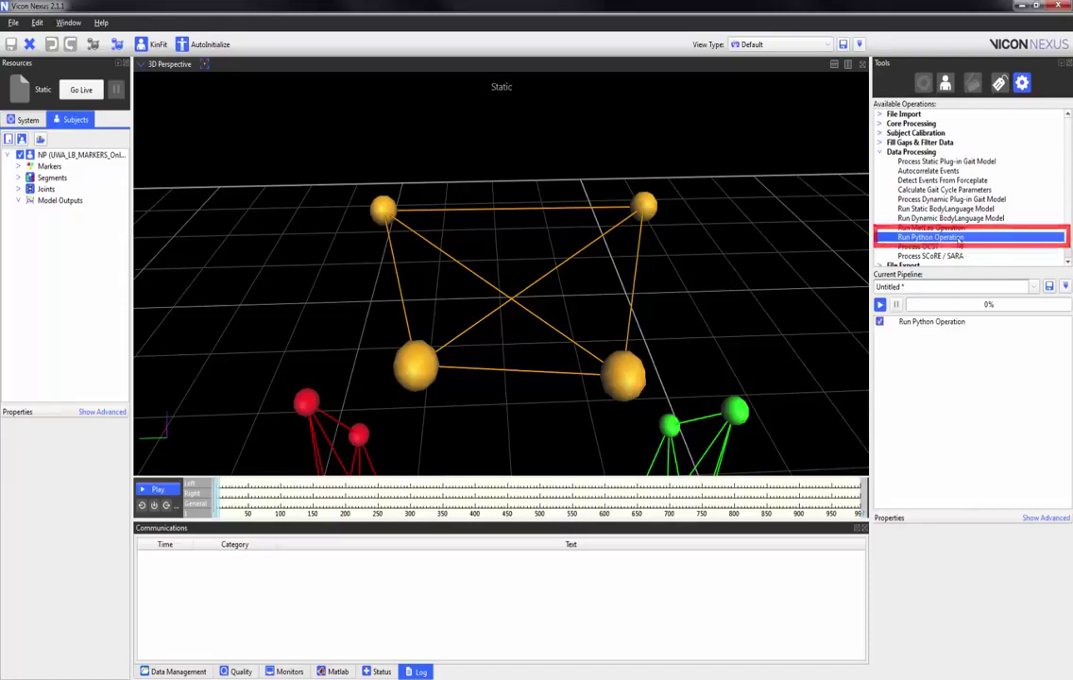
left_click(946, 324)
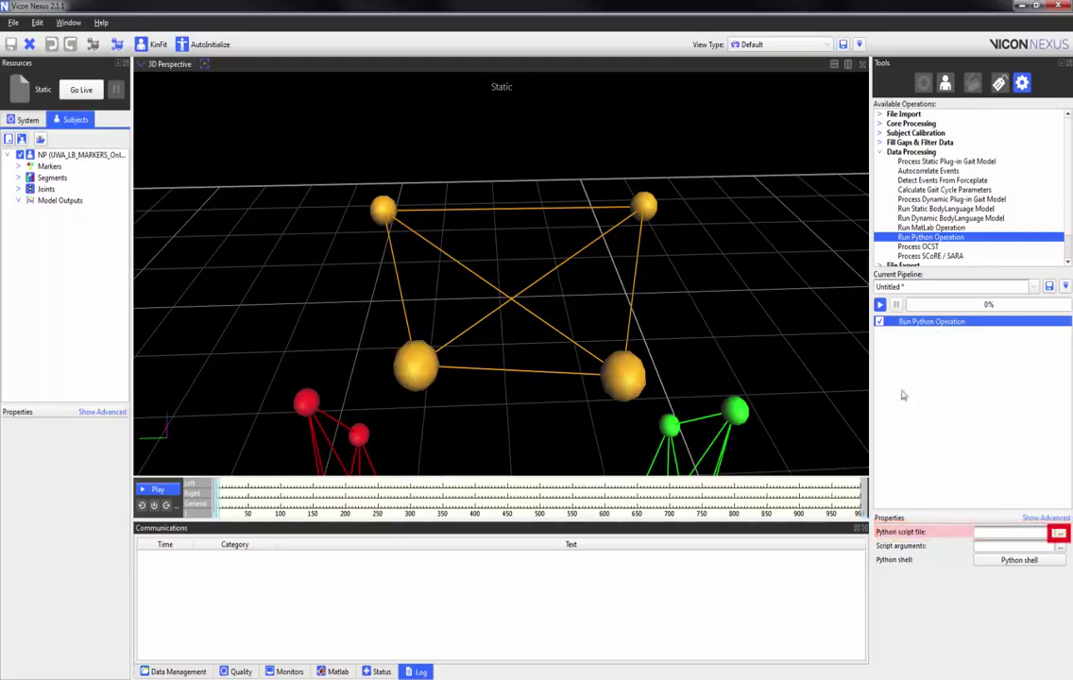
left_click(1060, 534)
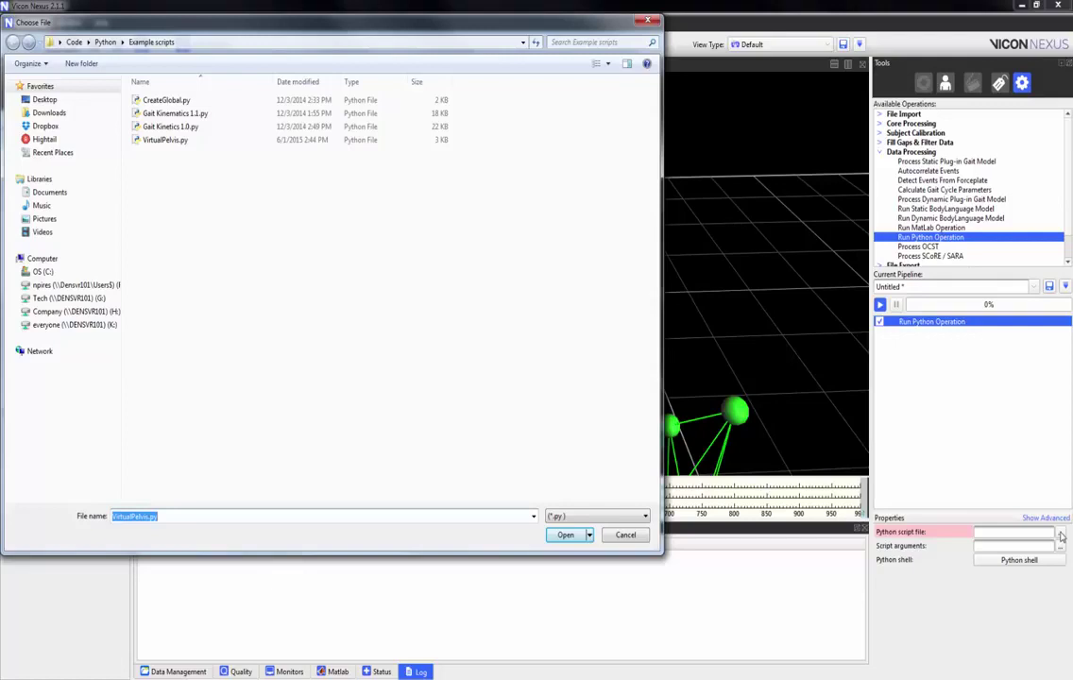
double_click(164, 142)
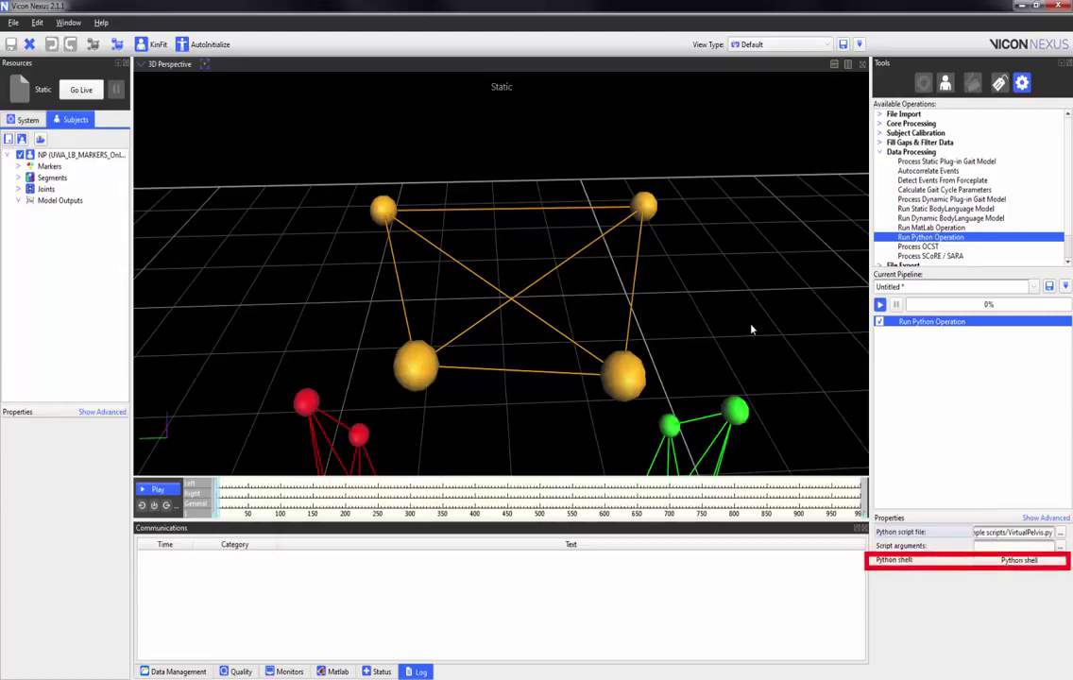
Step: Open the Python shell from the Run Python Operation's properties, move its window into view and close it
left_click(1020, 560)
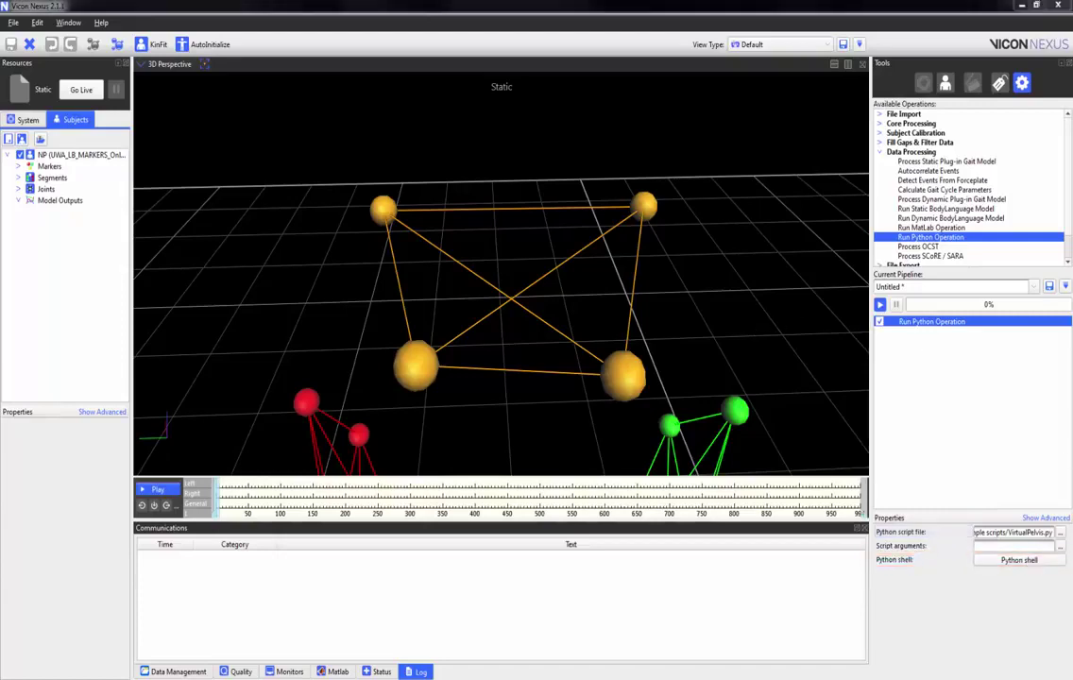
left_click_drag(308, 179, 412, 152)
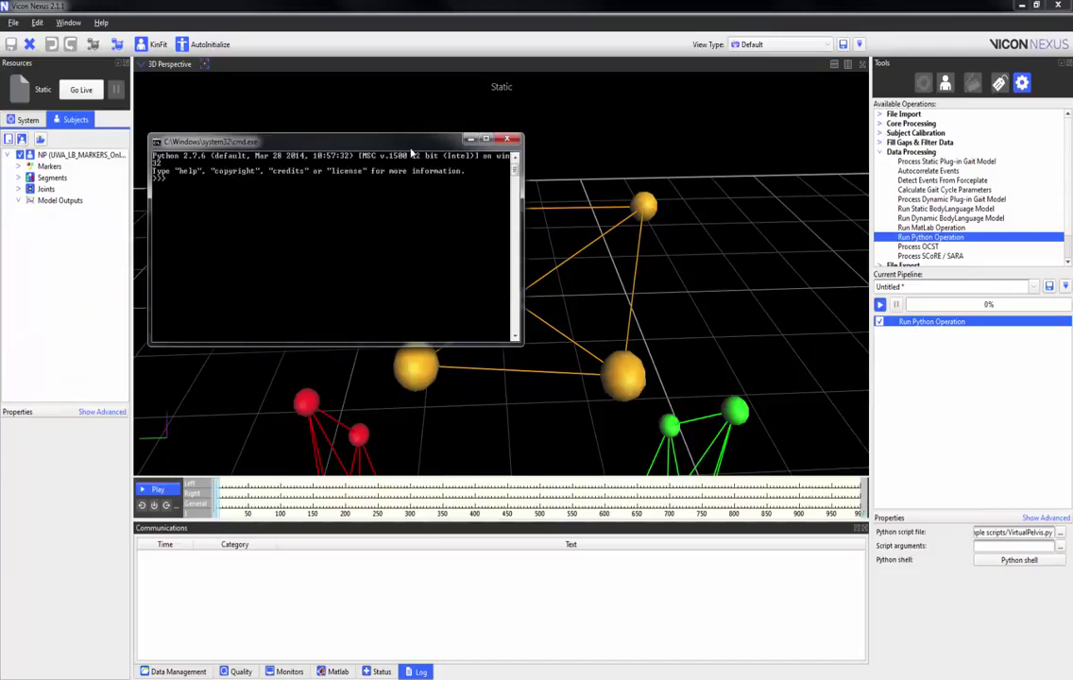
left_click(510, 141)
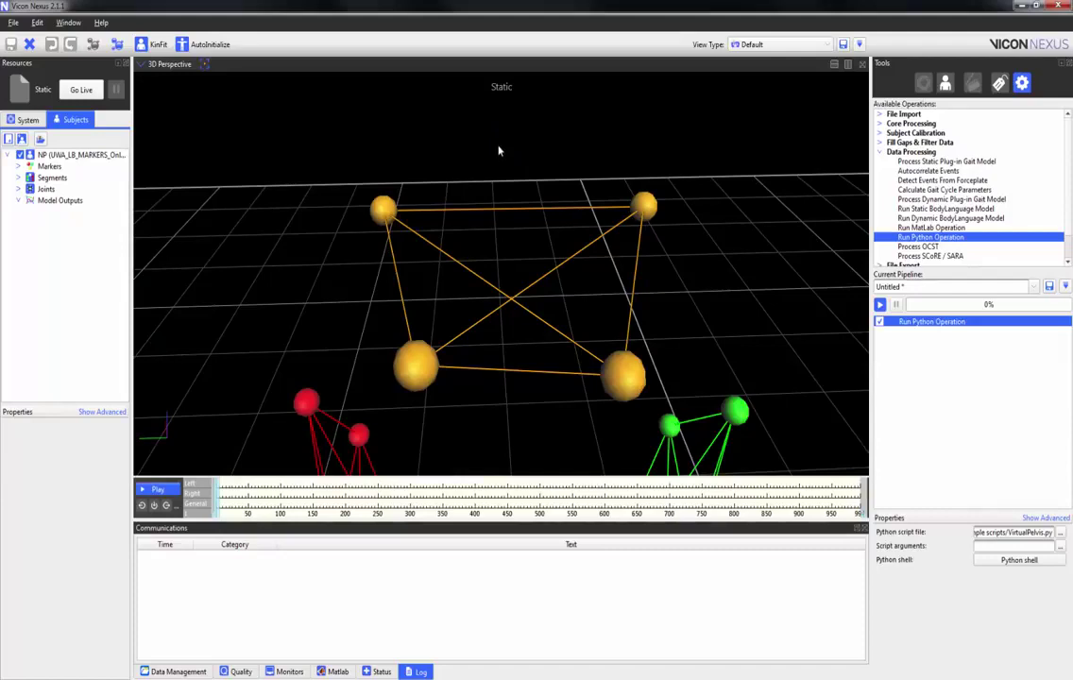
Step: Run the pipeline with the Python operation and expand the modeled markers under the subject's model outputs
left_click(881, 305)
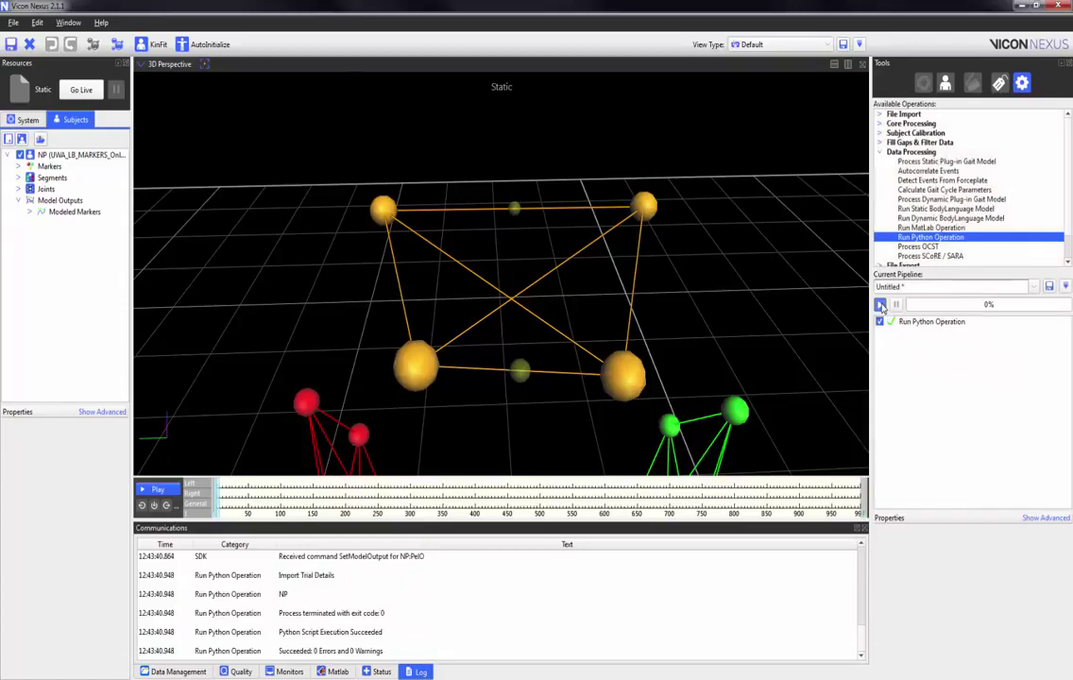
left_click(29, 215)
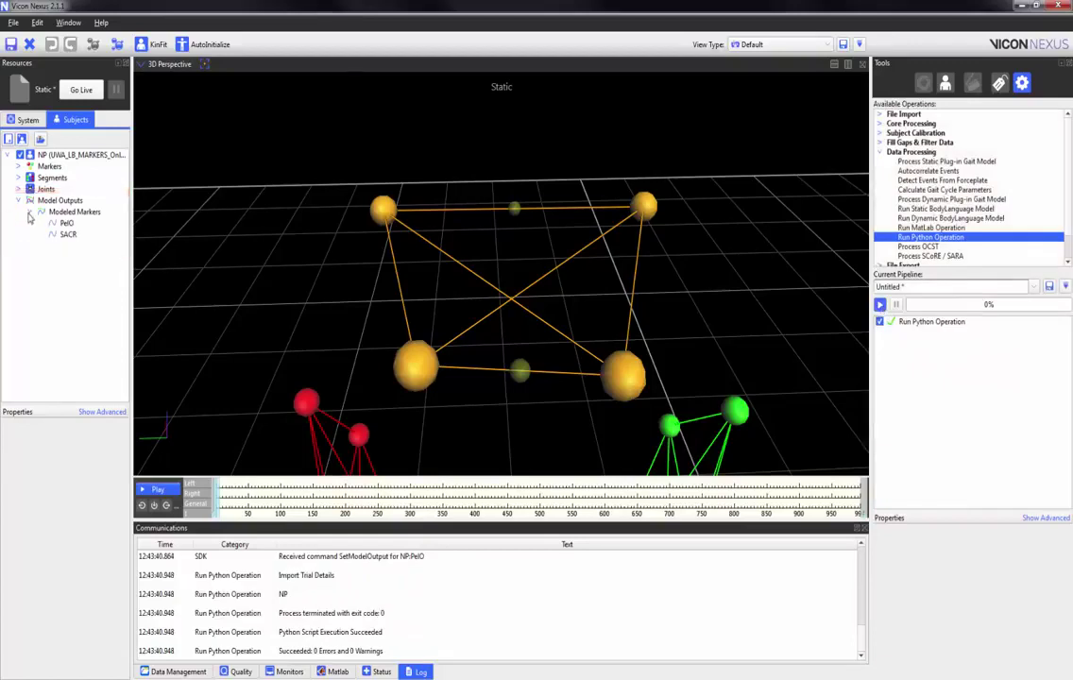